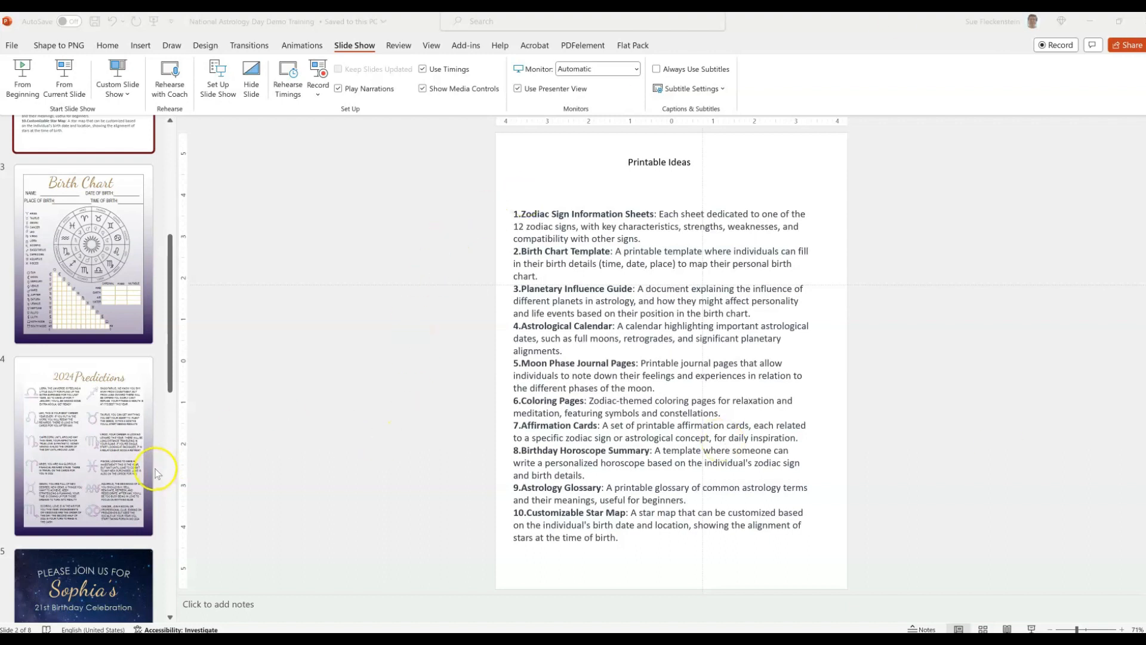
# Step: Review the Birth Chart, 2024 Predictions, birthday invitation, zodiac card and Zodiac Compatibility slides, ending on the Keywords slide
pyautogui.click(111, 209)
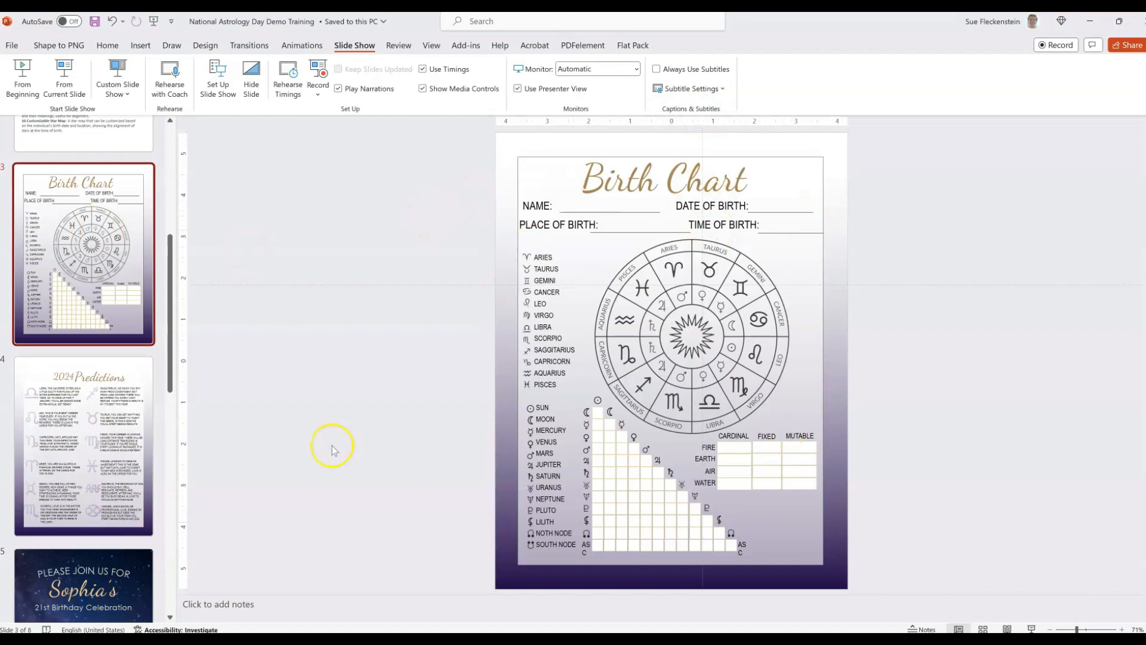
pyautogui.click(112, 475)
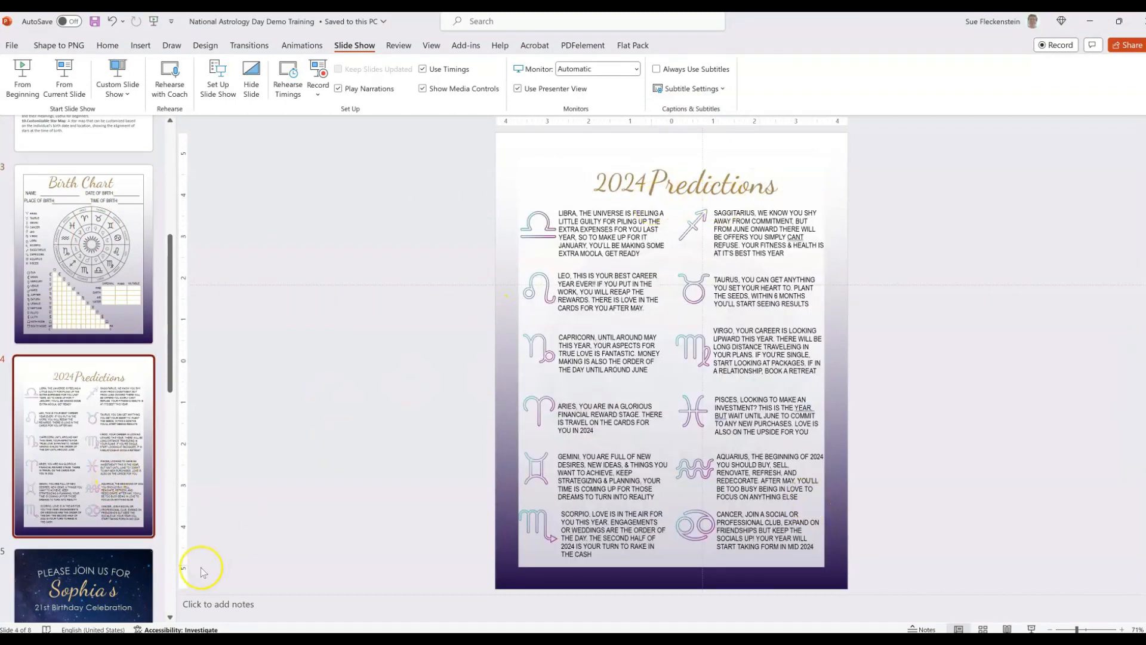
pyautogui.scroll(-3, 59, 474)
pyautogui.click(58, 474)
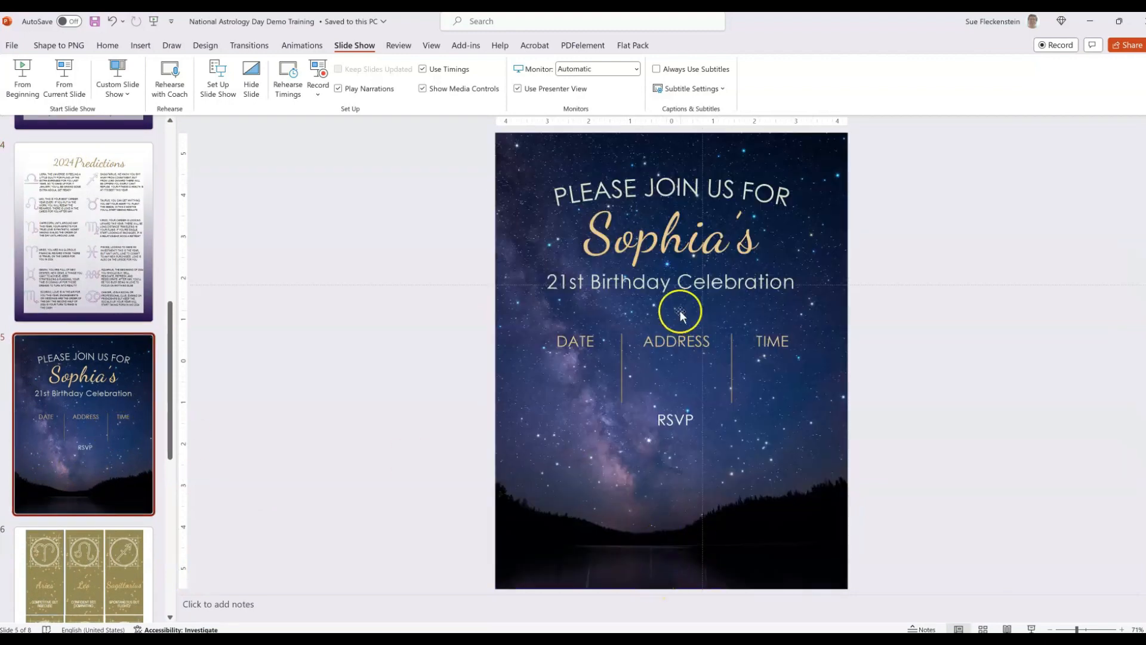
pyautogui.click(69, 582)
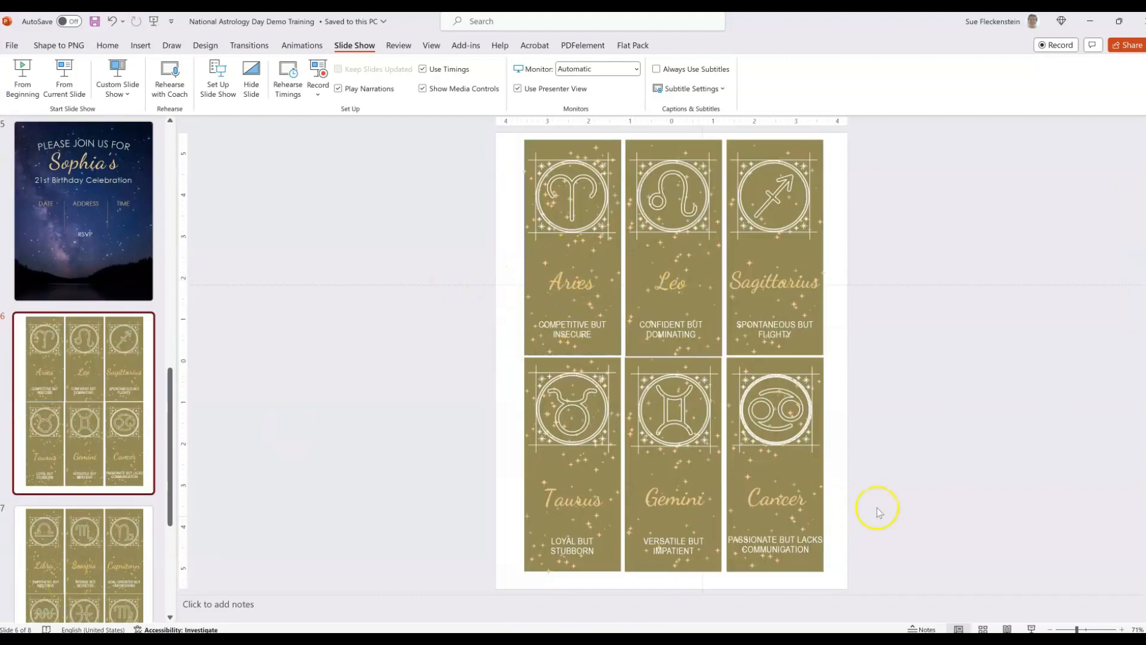
pyautogui.click(104, 553)
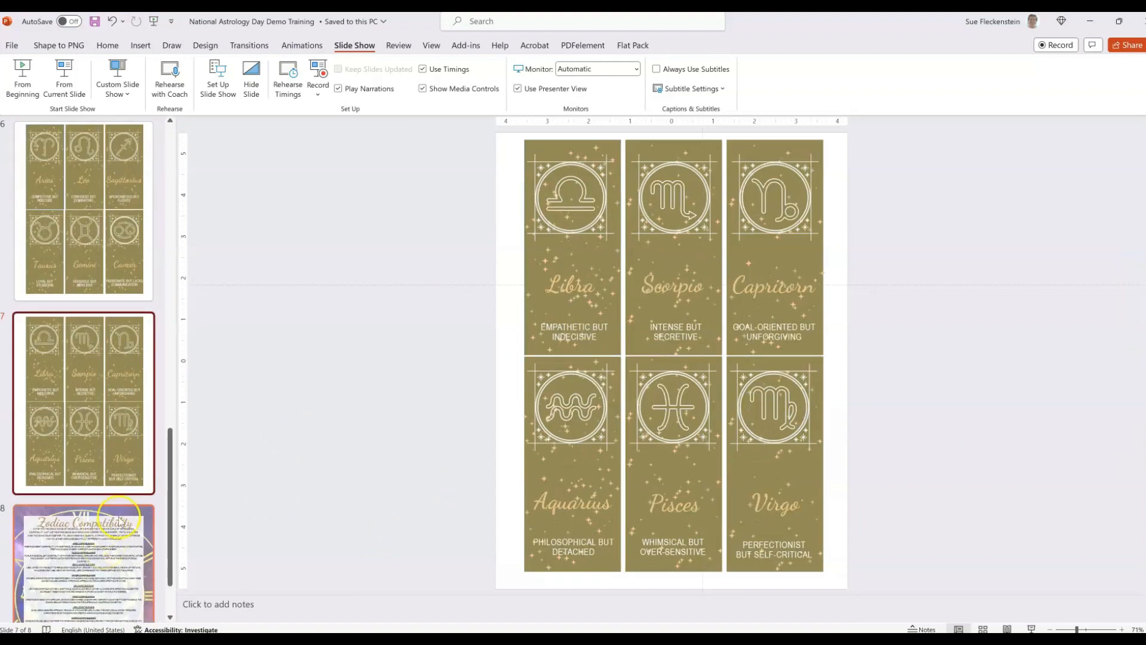
pyautogui.scroll(-2, 114, 495)
pyautogui.click(109, 479)
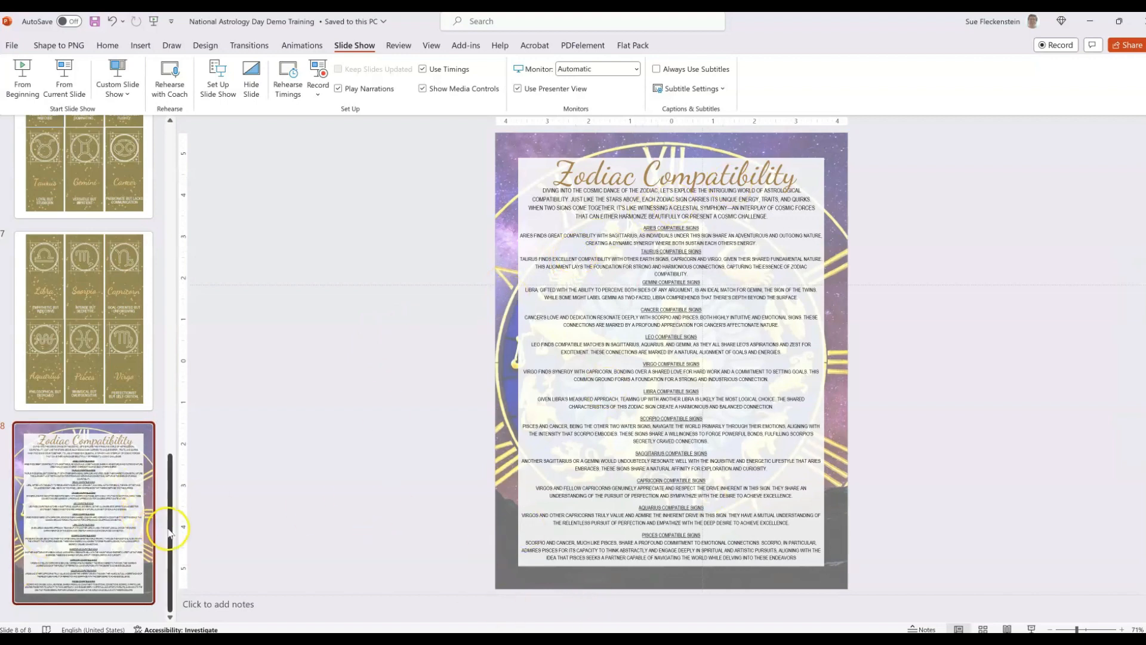
pyautogui.moveTo(169, 529); pyautogui.dragTo(154, 425)
pyautogui.scroll(10, 141, 199)
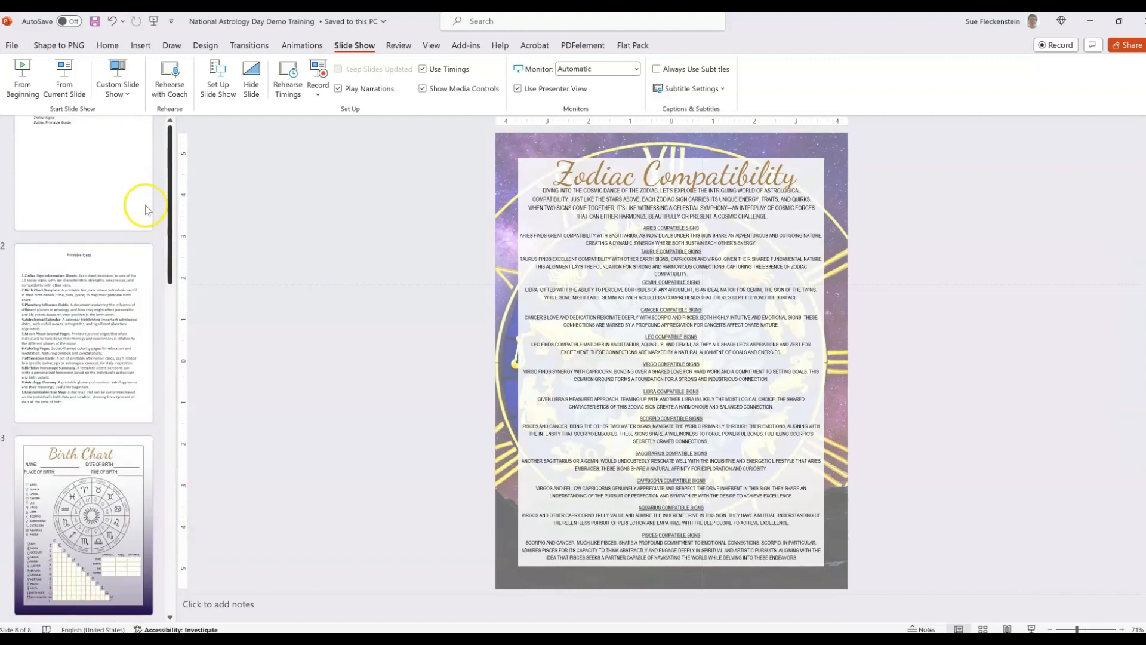
pyautogui.click(41, 178)
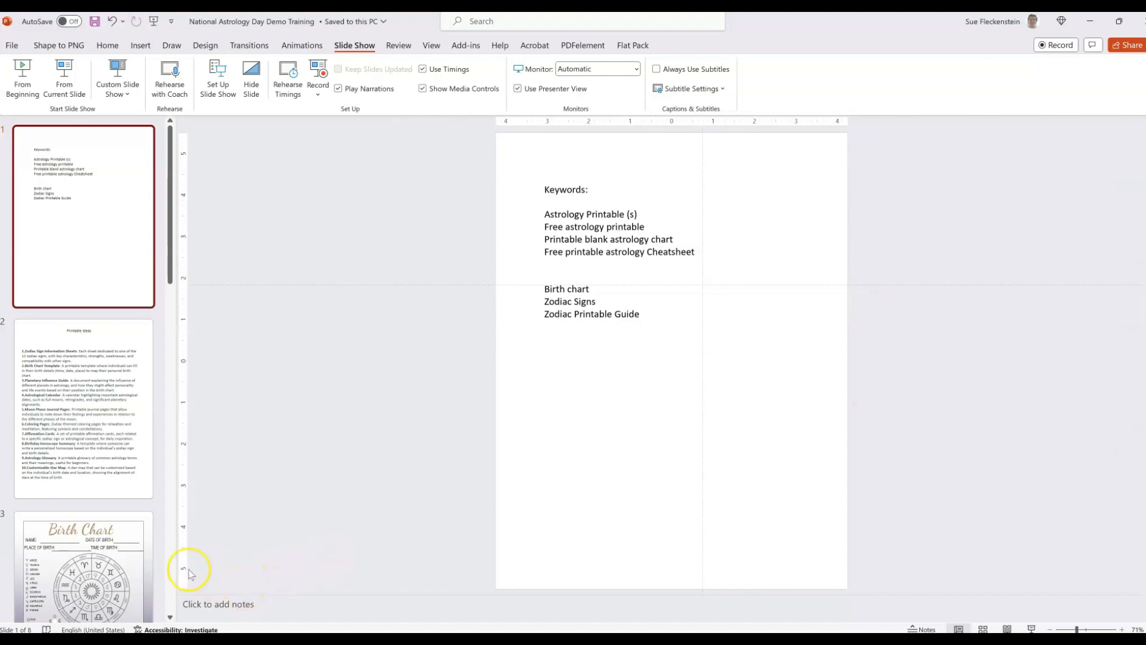
# Step: Display the selection list of all objects on the Birth Chart slide and look through its text boxes, freeforms and groups
pyautogui.click(112, 543)
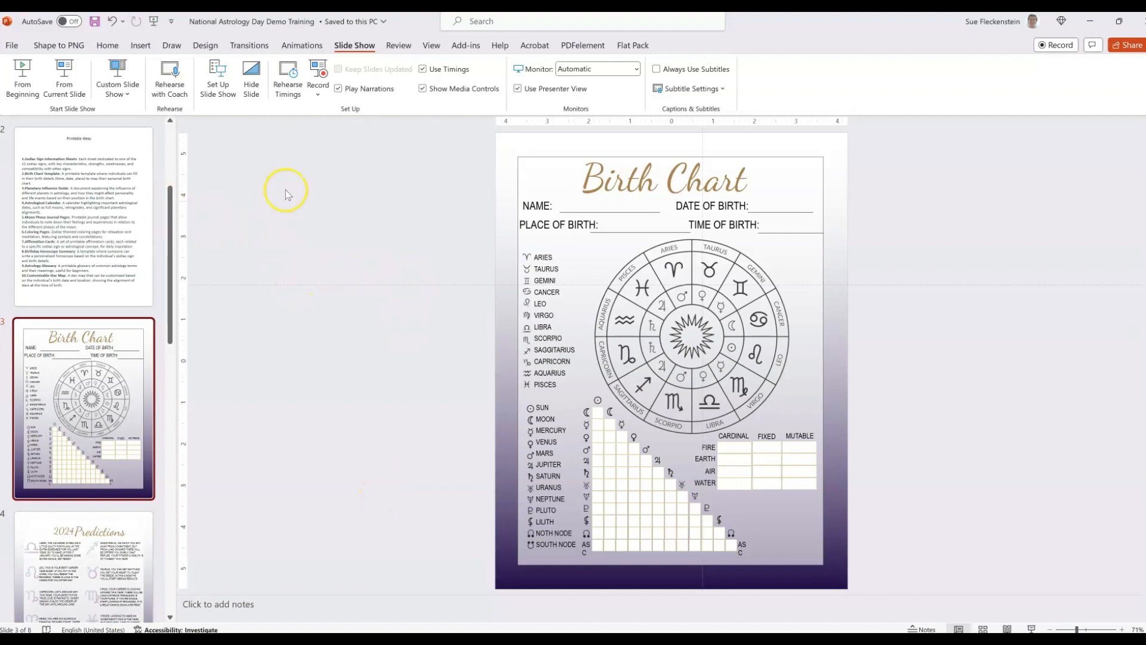
pyautogui.click(106, 47)
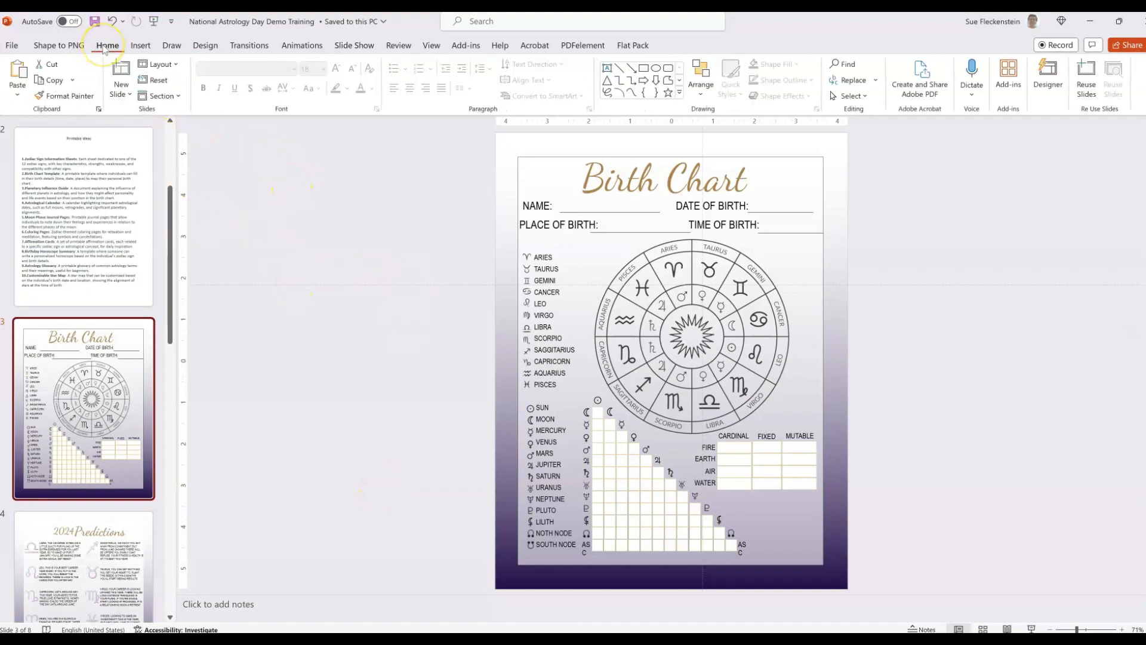
pyautogui.click(860, 96)
pyautogui.click(856, 148)
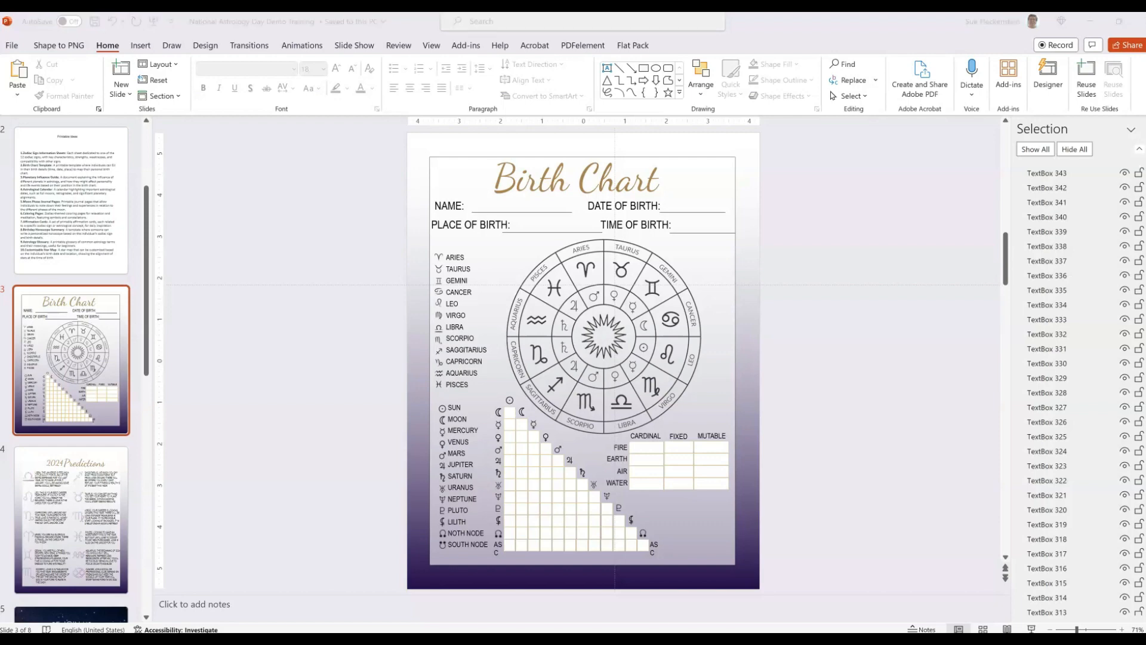
pyautogui.click(883, 179)
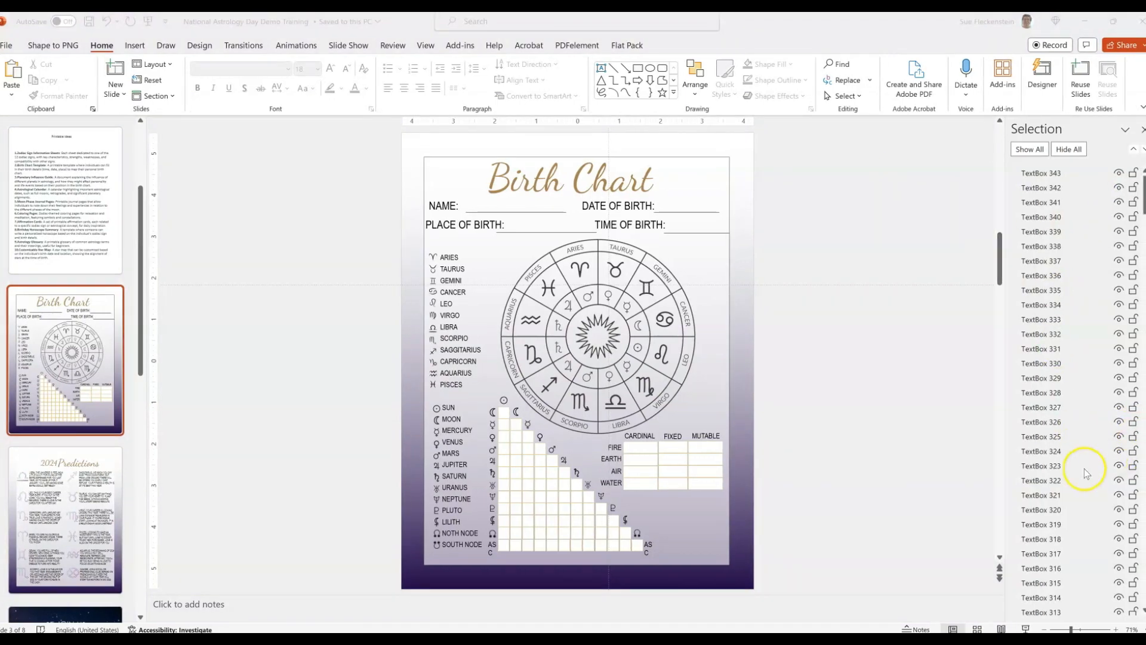
pyautogui.scroll(-5, 1067, 364)
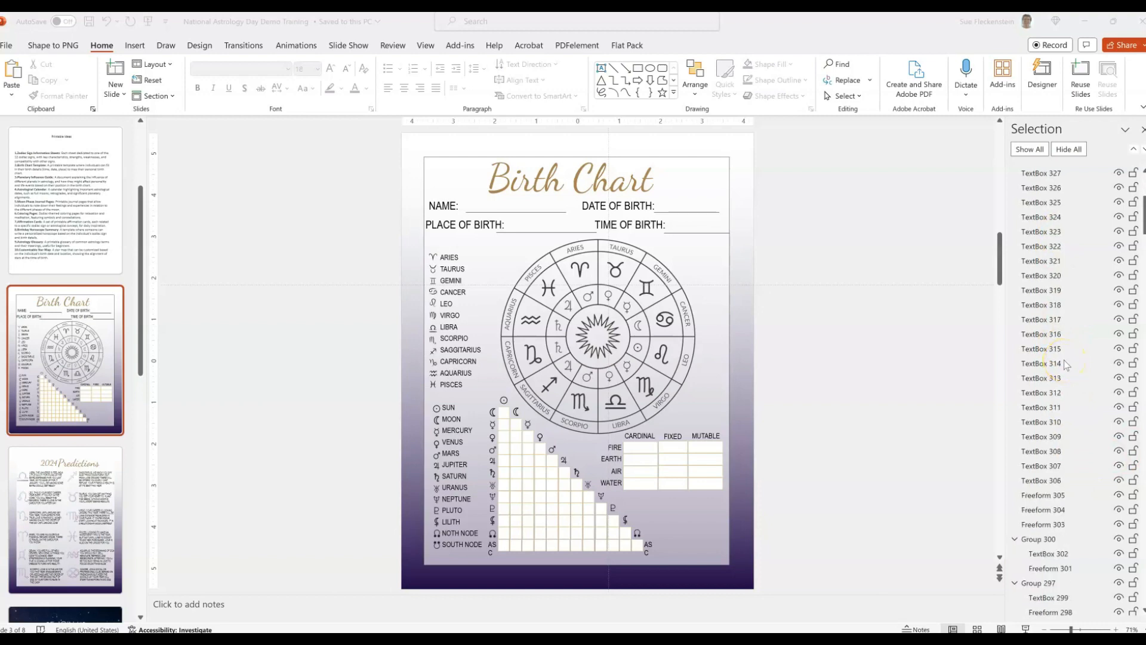
pyautogui.scroll(-3, 1067, 364)
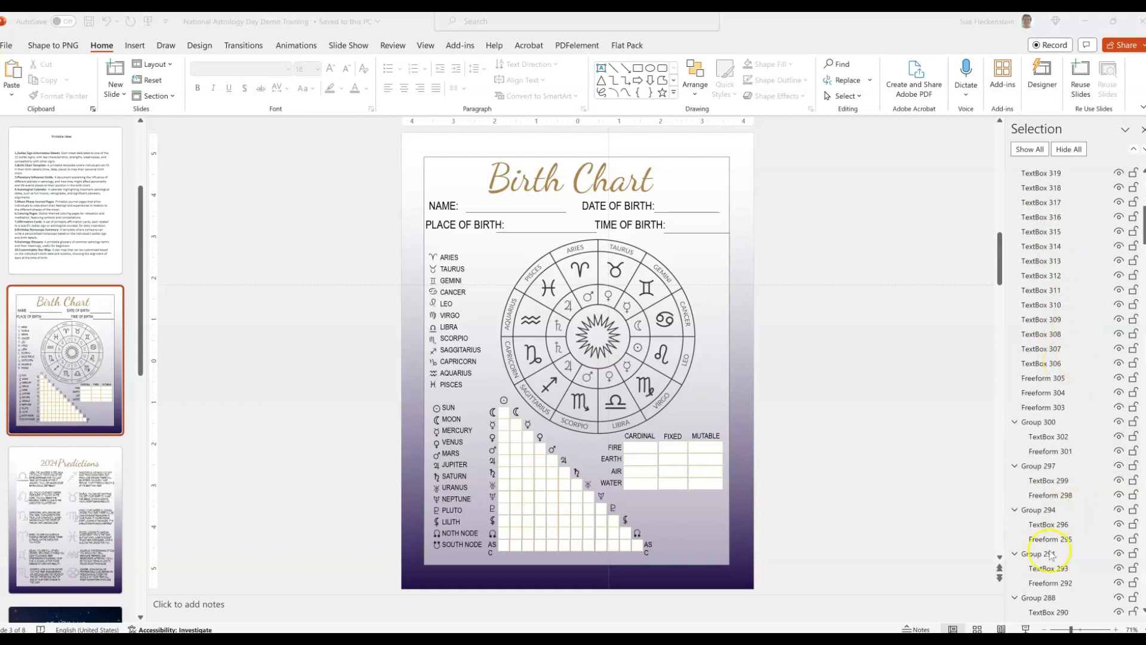
pyautogui.scroll(-2, 1051, 555)
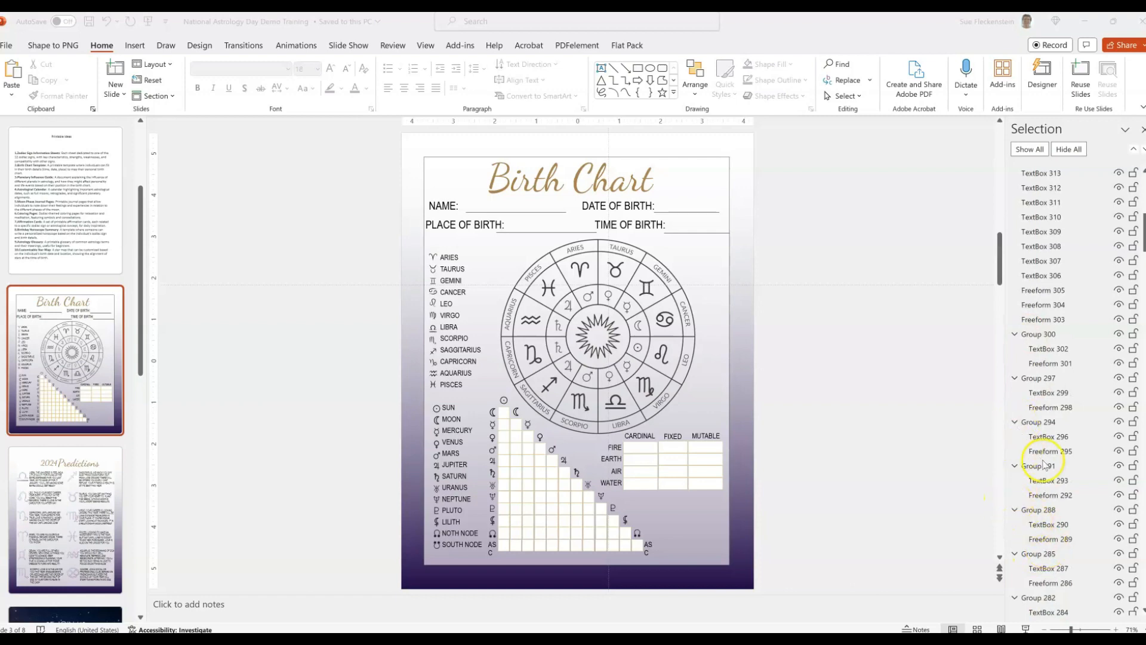
# Step: Hide all objects on the Birth Chart slide at once, and show them all again
pyautogui.click(1069, 155)
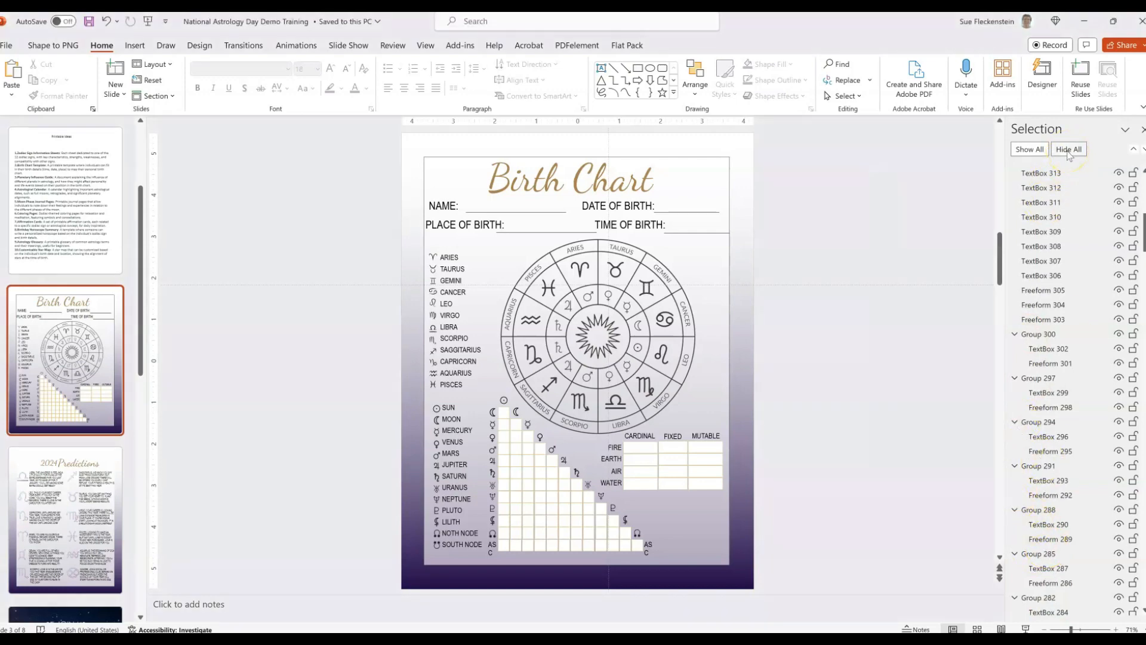
pyautogui.click(1069, 149)
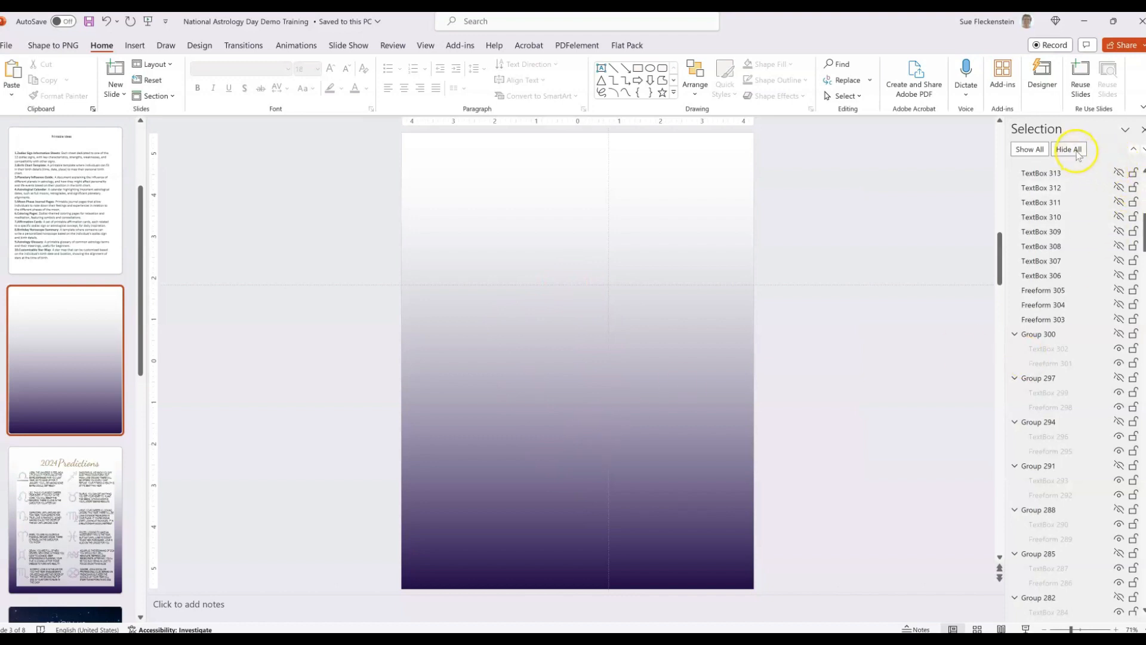
pyautogui.click(1027, 150)
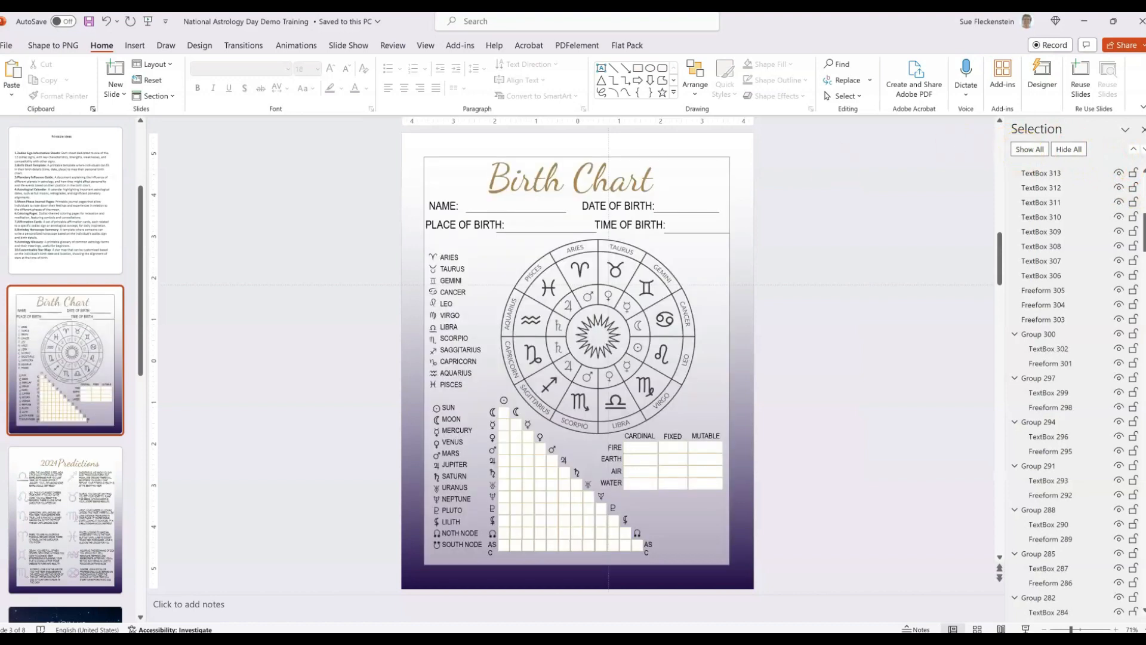
# Step: Duplicate the Birth Chart slide and hide every object on the first copy, leaving only its gradient background
pyautogui.rightClick(86, 341)
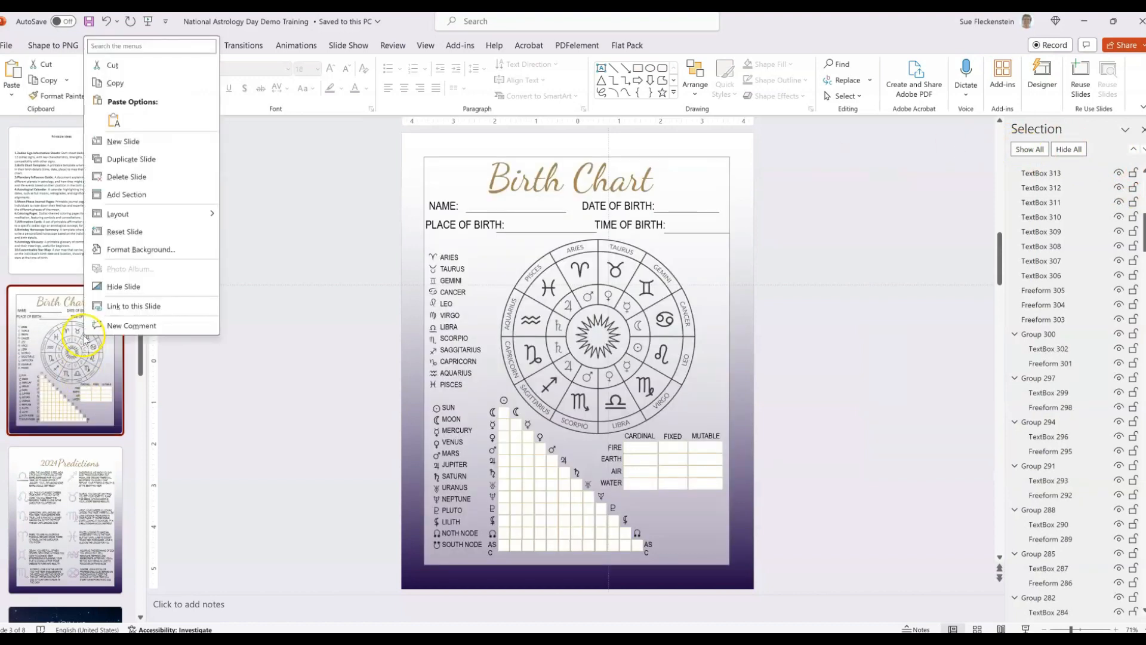
pyautogui.click(113, 159)
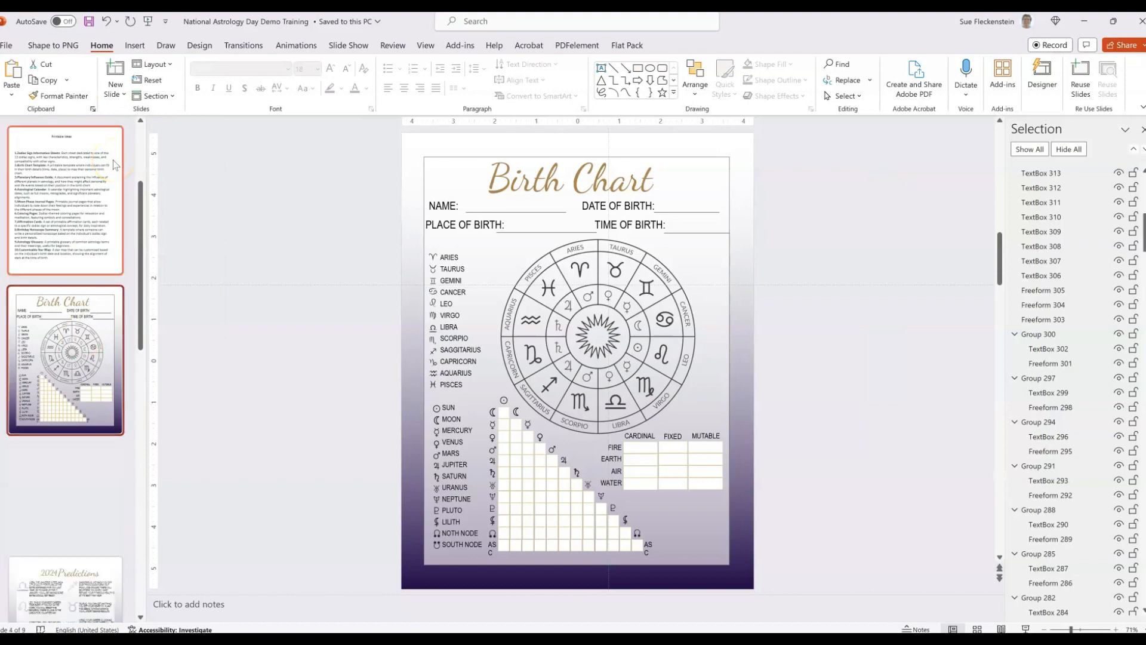
pyautogui.click(78, 375)
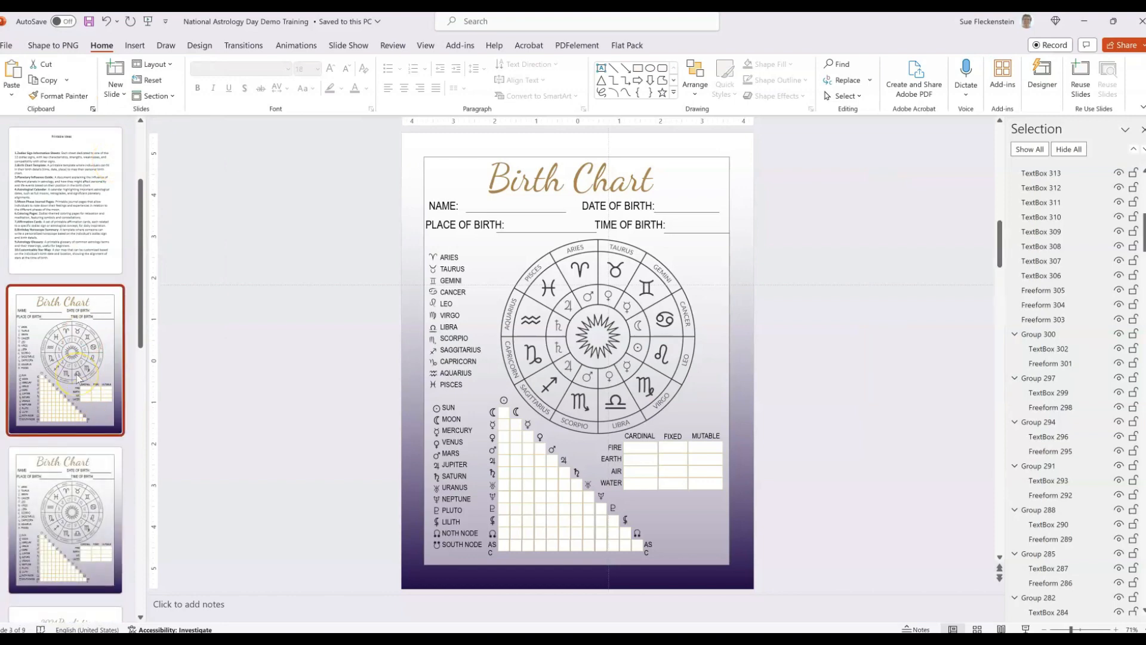
pyautogui.click(1073, 151)
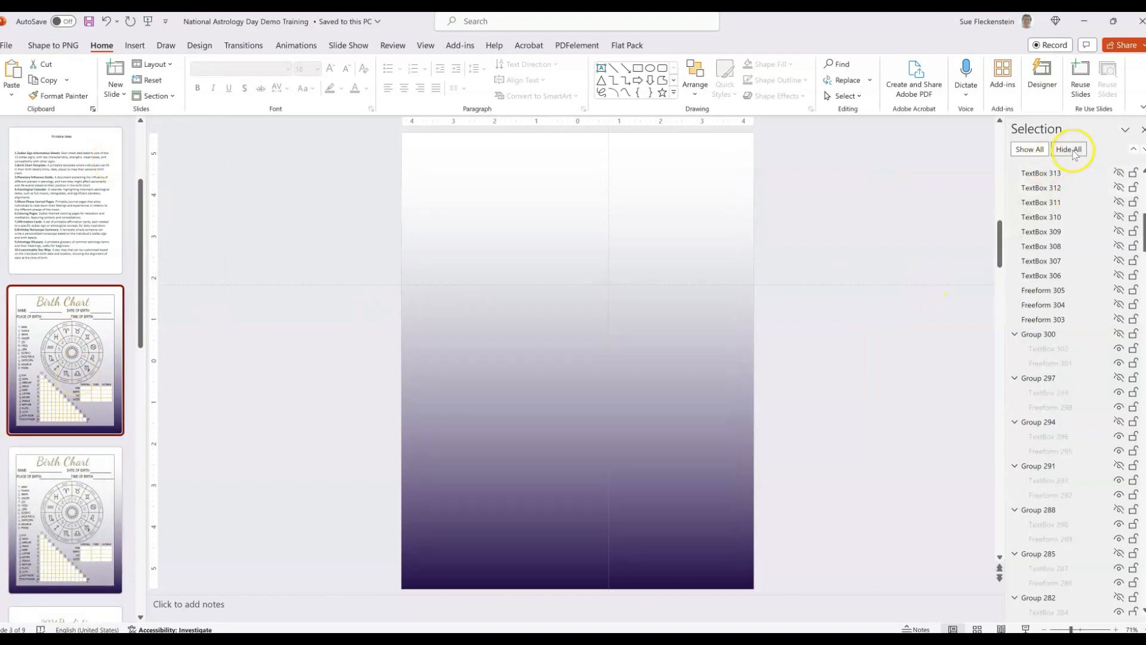
pyautogui.scroll(-2, 1100, 454)
pyautogui.scroll(-20, 1100, 454)
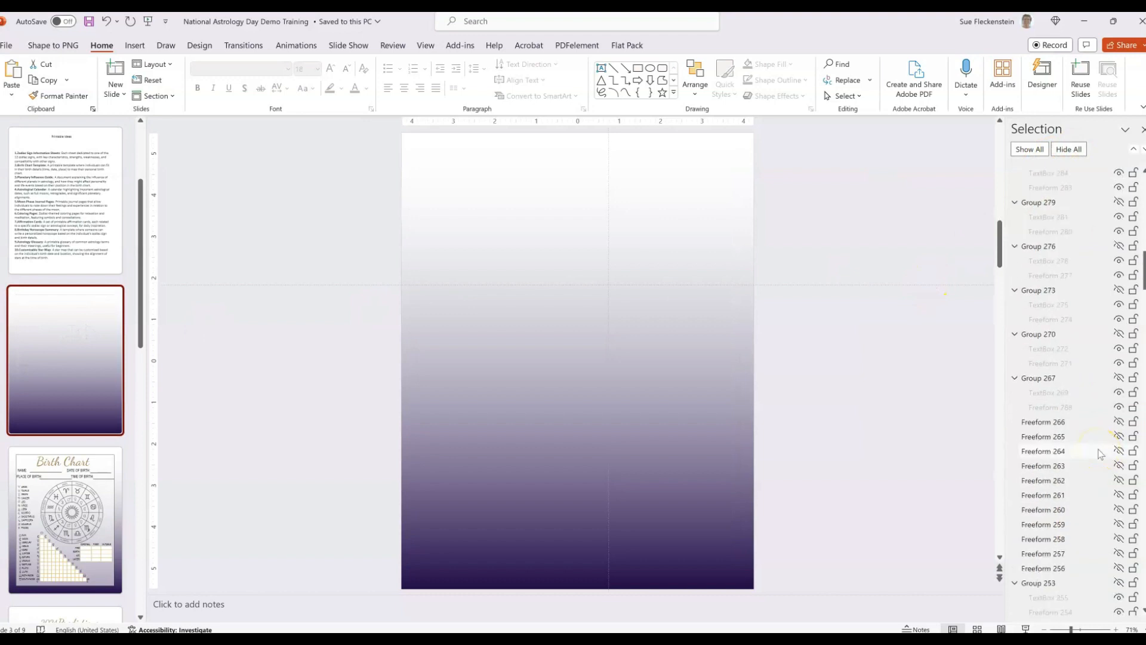
pyautogui.scroll(-9, 1083, 607)
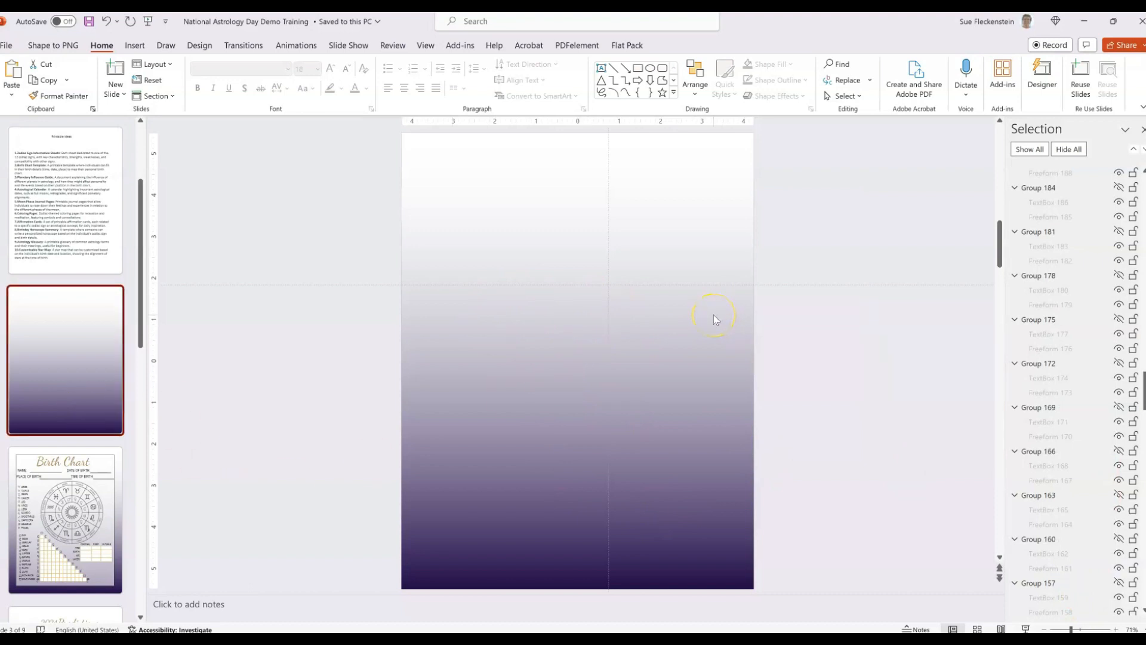
# Step: Duplicate the background-only slide and make Group 2, the translucent frame, visible on the new copy
pyautogui.rightClick(83, 382)
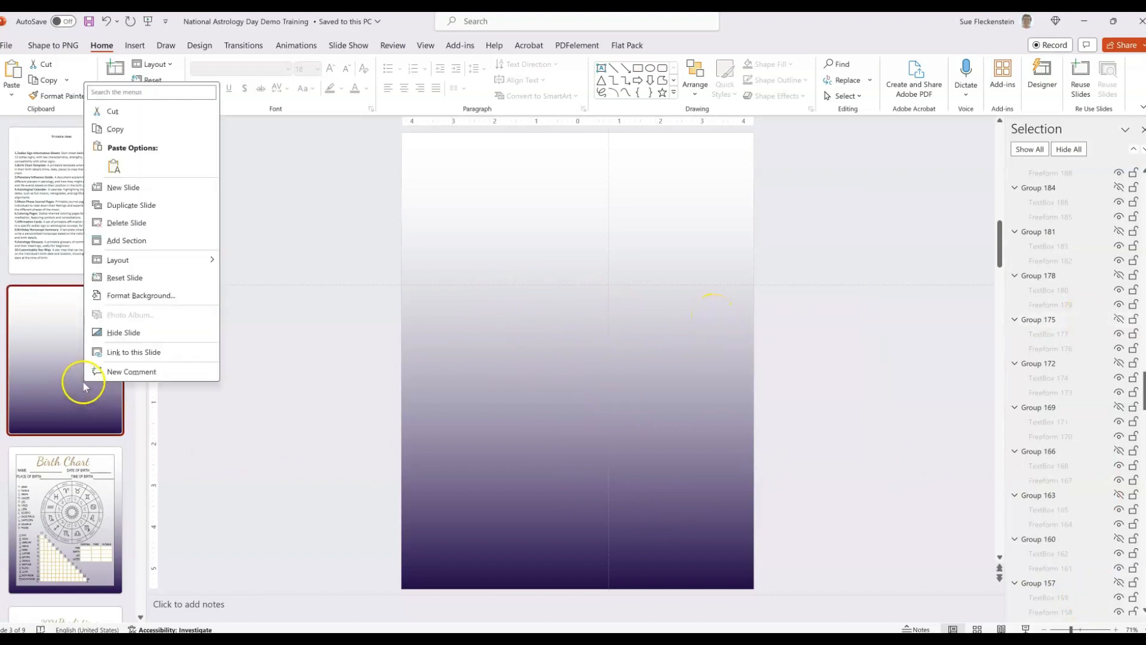
pyautogui.click(134, 206)
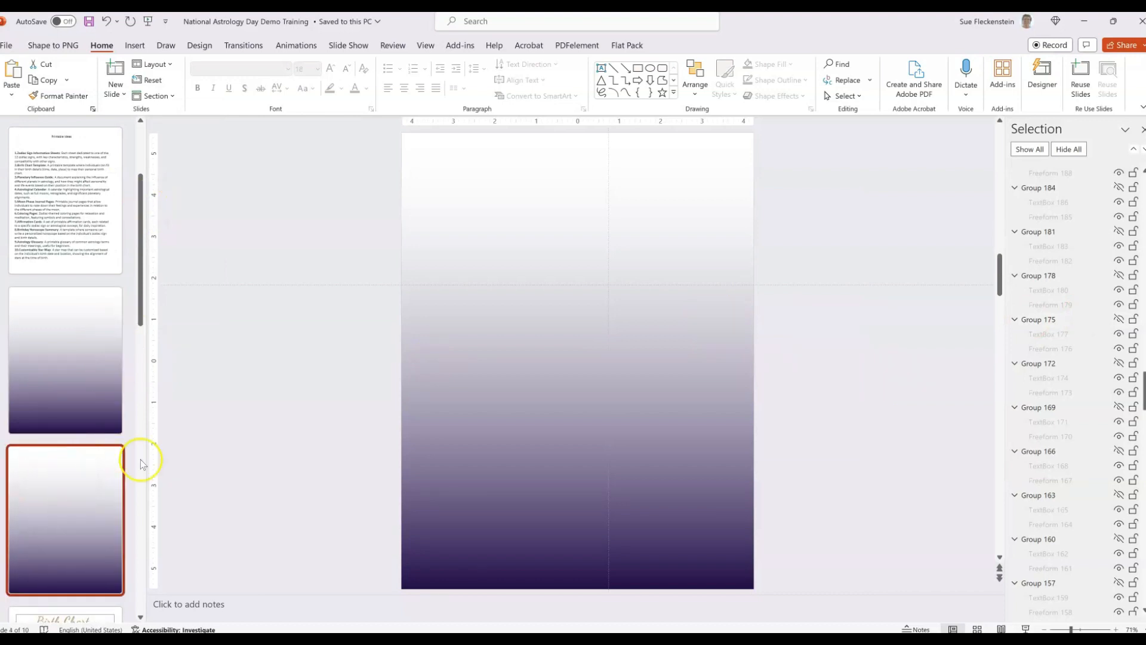
pyautogui.click(593, 353)
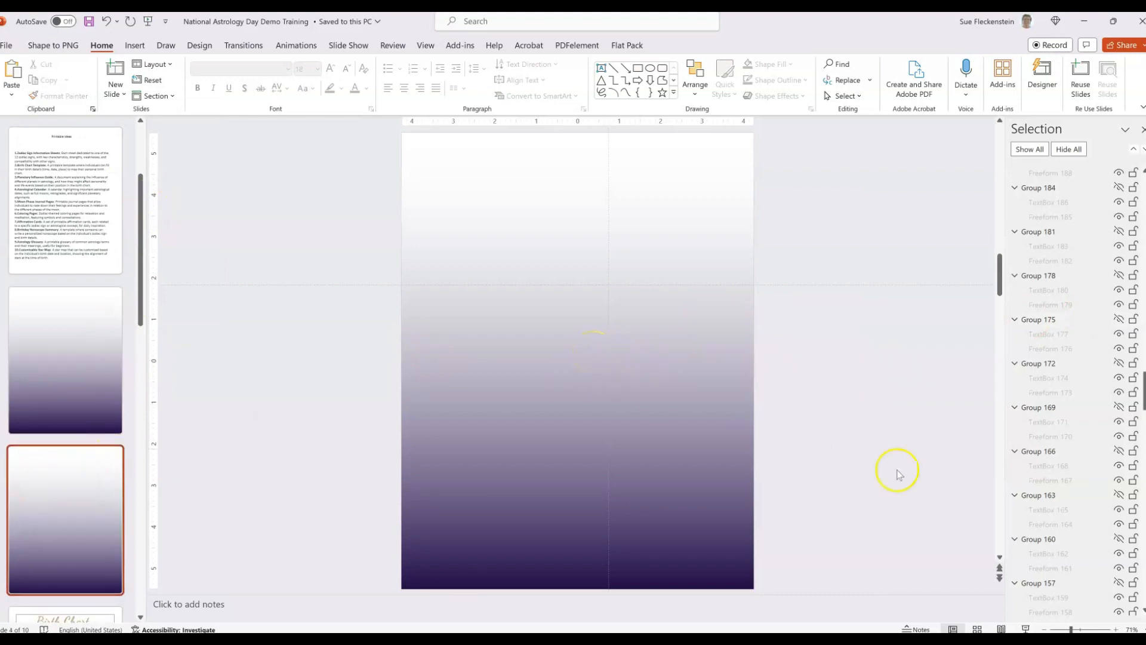
pyautogui.scroll(-3, 1046, 525)
pyautogui.scroll(-20, 1050, 525)
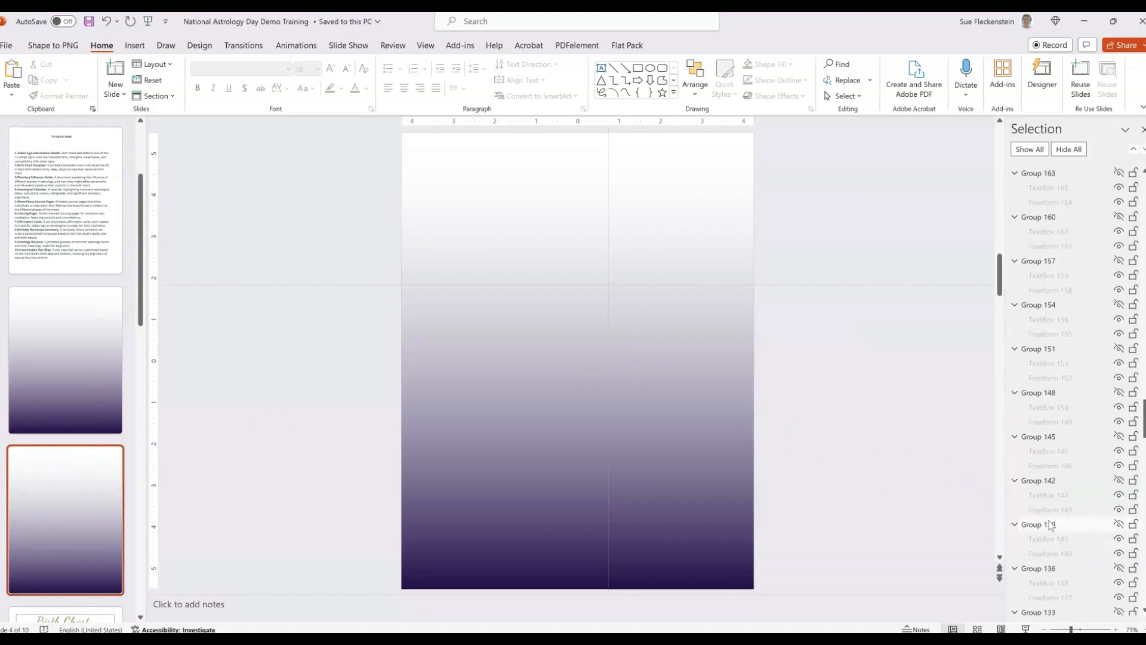
pyautogui.scroll(-15, 1052, 525)
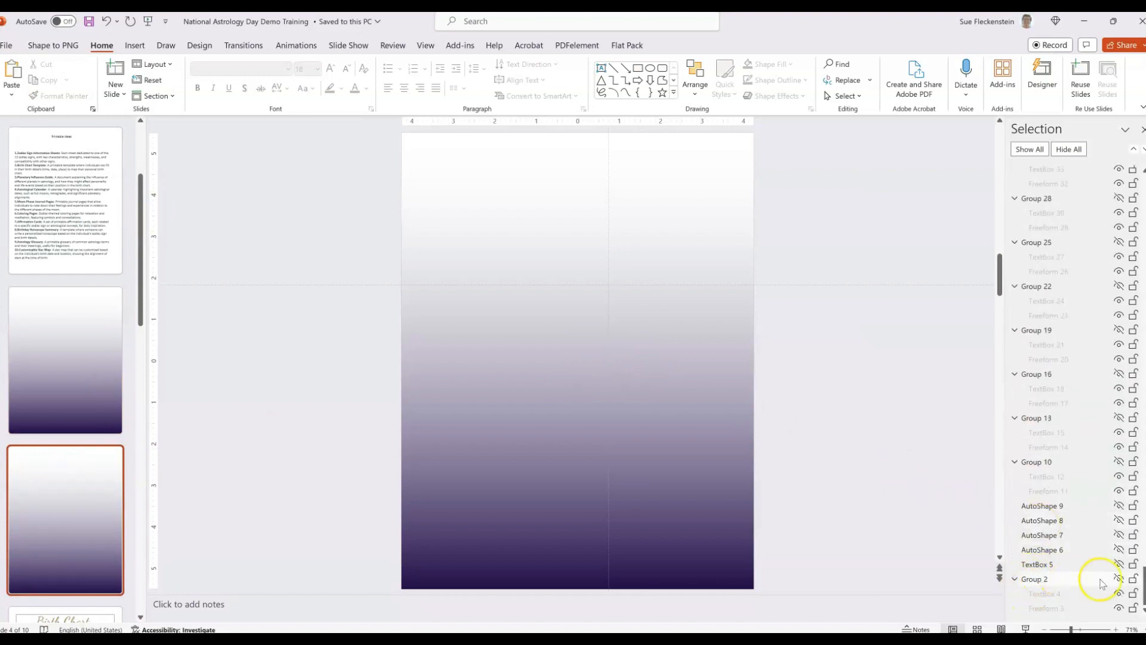
pyautogui.click(1118, 579)
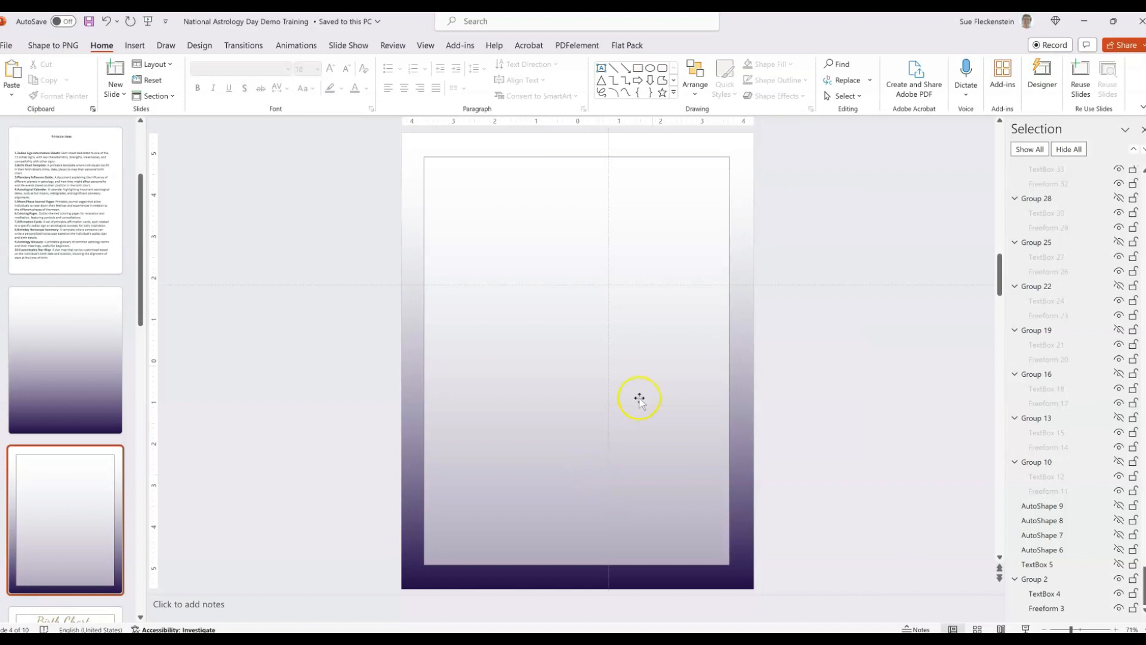
pyautogui.rightClick(69, 498)
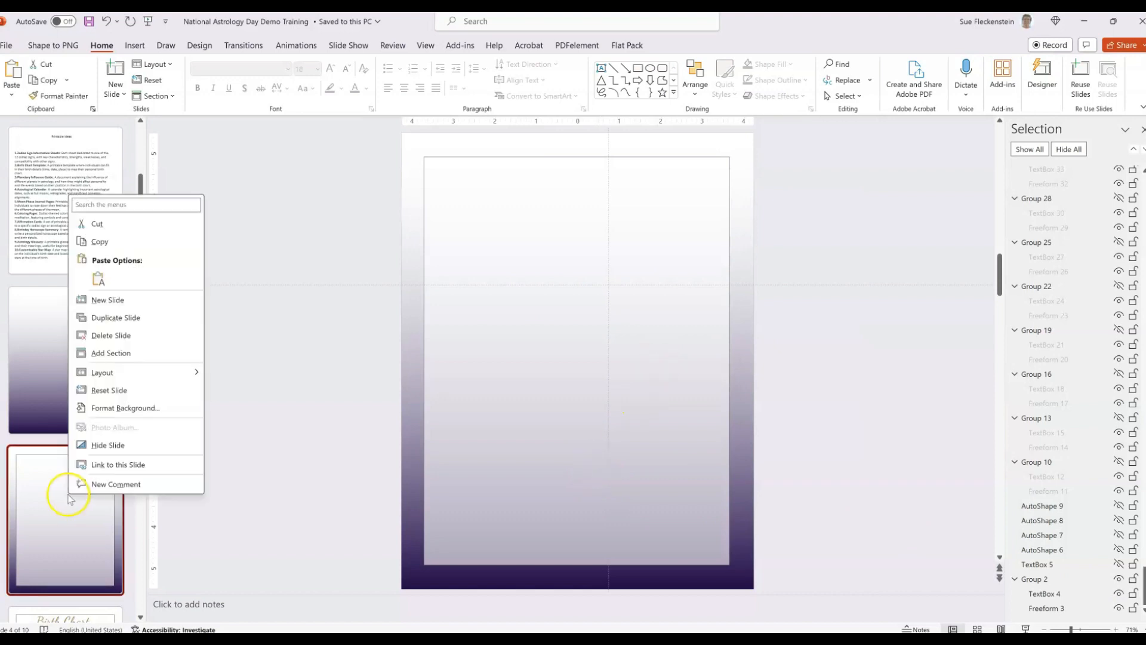
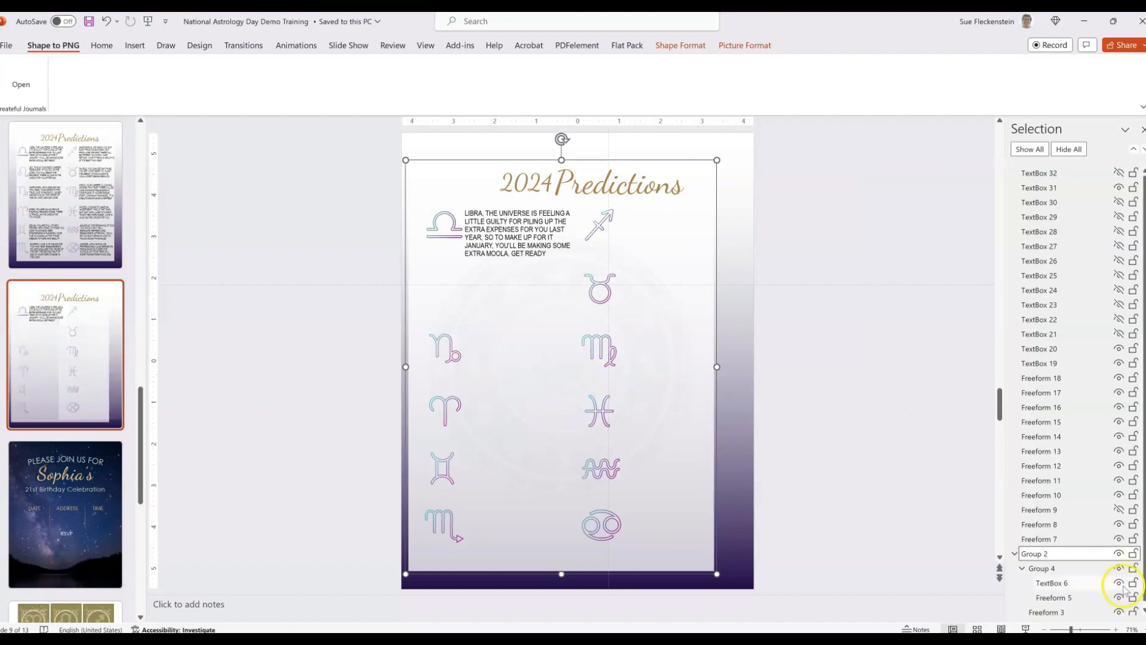
# Step: Hide the zodiac symbols Freeform 8, 10, 11 and 12 on the copied 2024 Predictions slide, keeping the Libra symbol, Freeform 7, shown
pyautogui.click(1118, 525)
pyautogui.click(1118, 539)
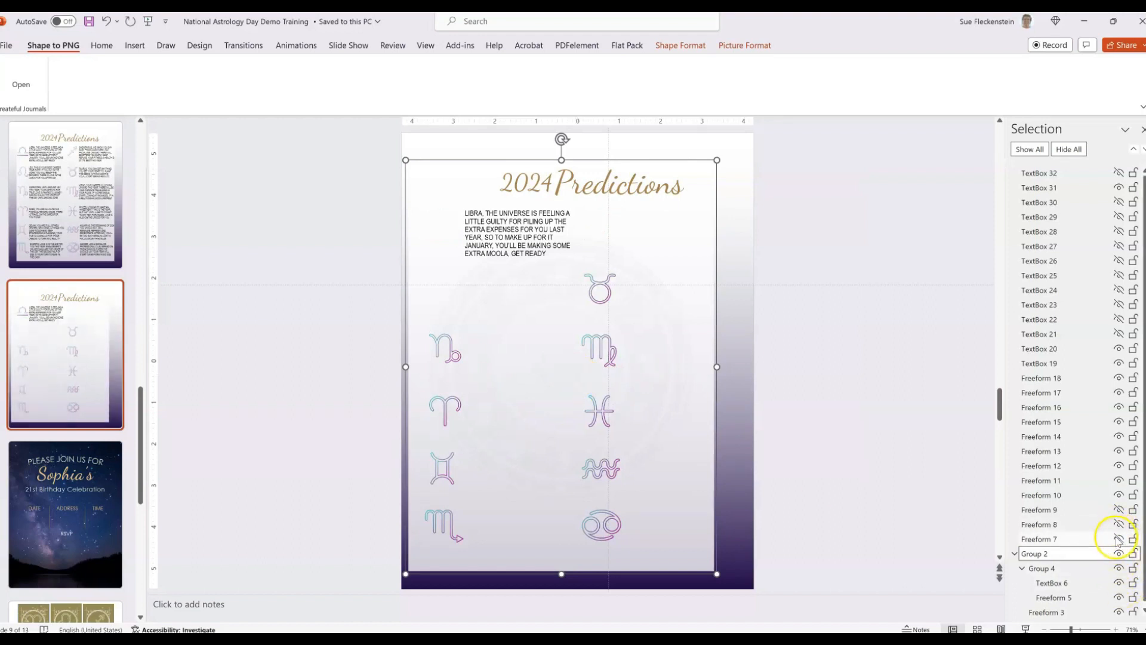
pyautogui.click(1118, 539)
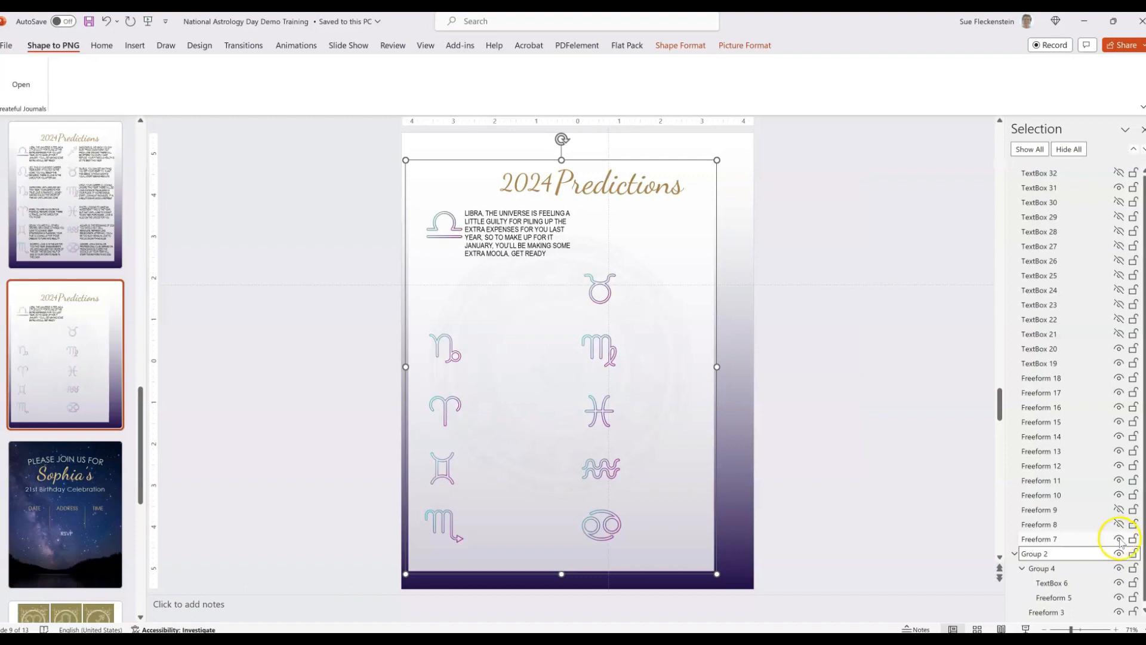
pyautogui.click(1119, 495)
pyautogui.click(1119, 480)
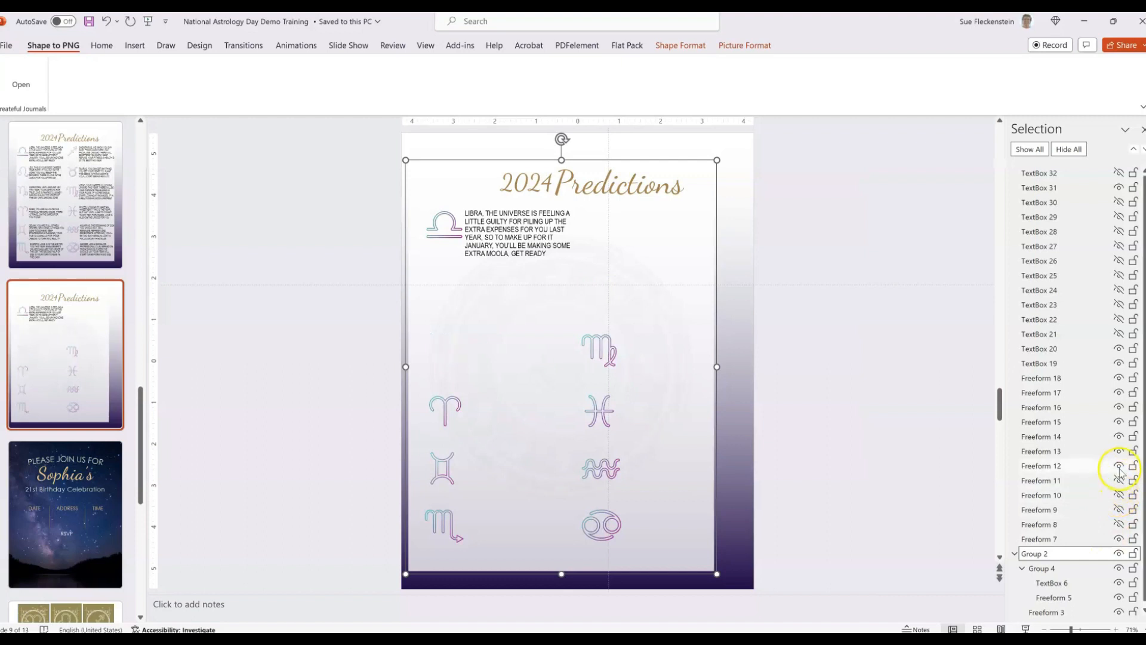
pyautogui.click(1119, 466)
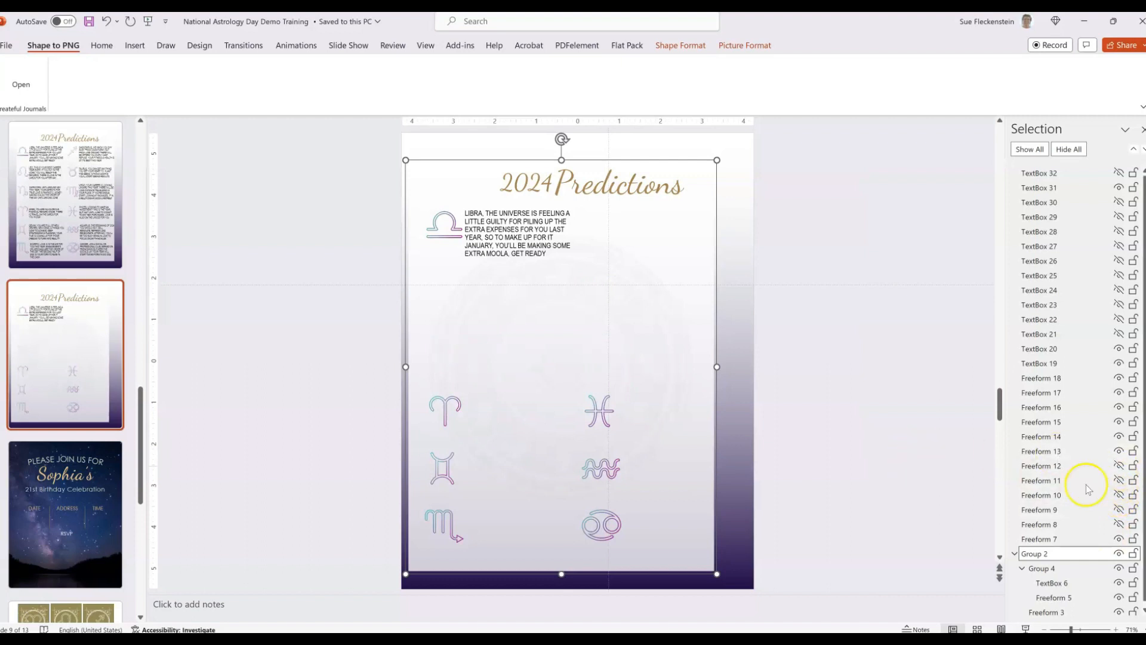
# Step: Show Freeform 11, open its name for editing in the object list, and hide the object again
pyautogui.click(1056, 482)
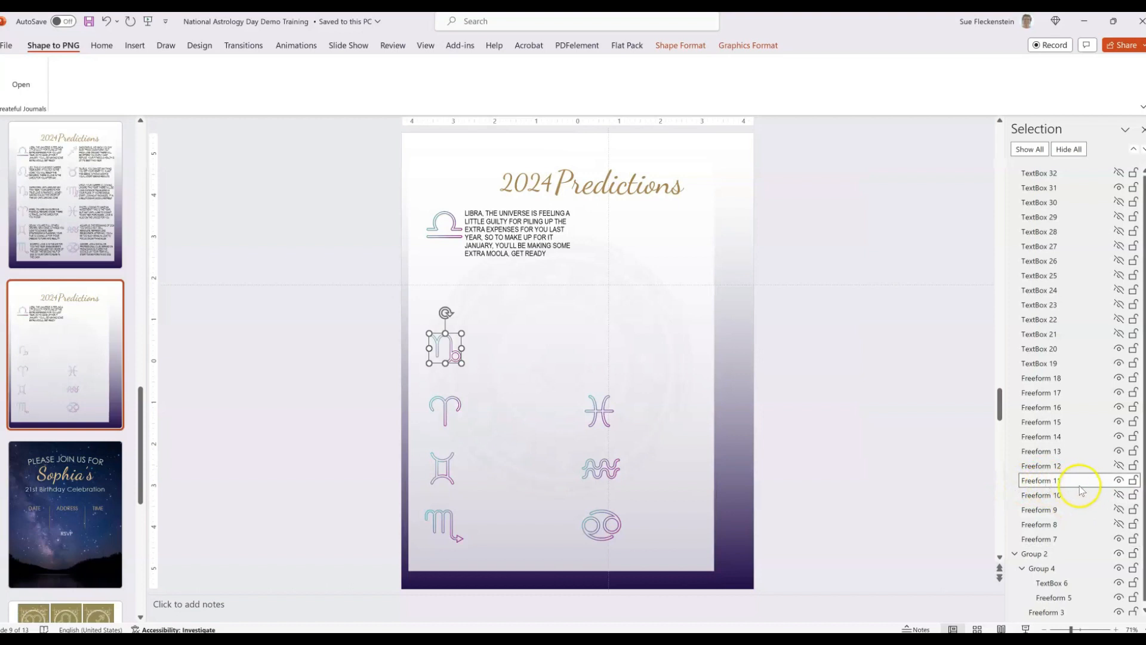
pyautogui.click(1078, 486)
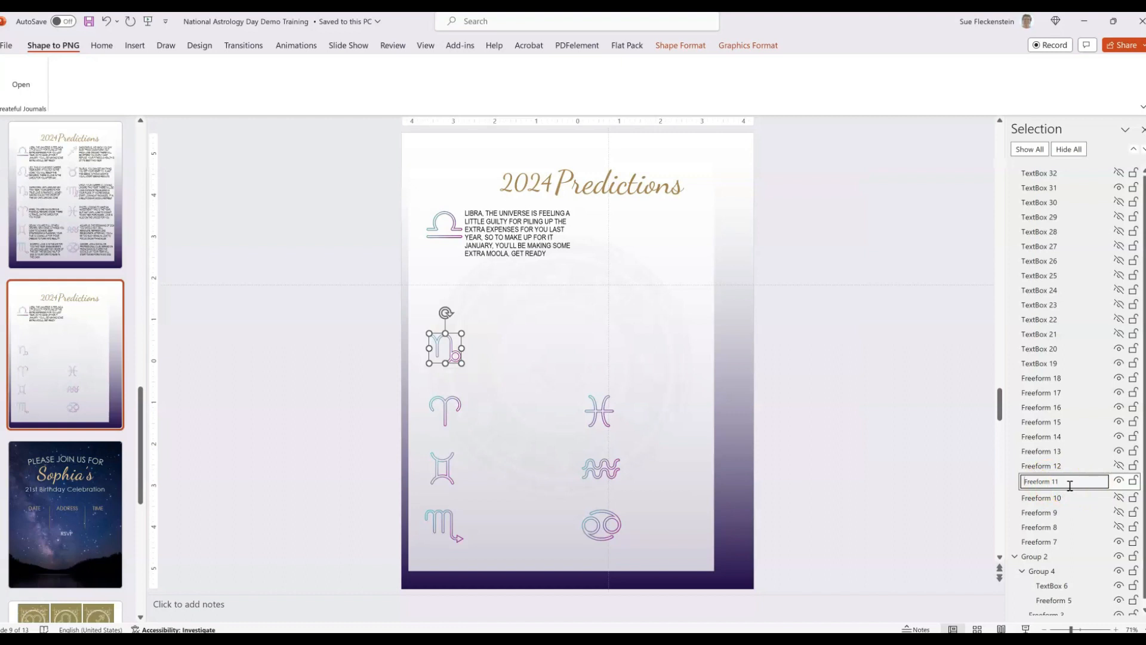
pyautogui.click(1118, 484)
# Step: Hide the remaining zodiac symbols, Freeform 13 through Freeform 18, on the copied 2024 Predictions slide
pyautogui.click(1119, 452)
pyautogui.click(1118, 436)
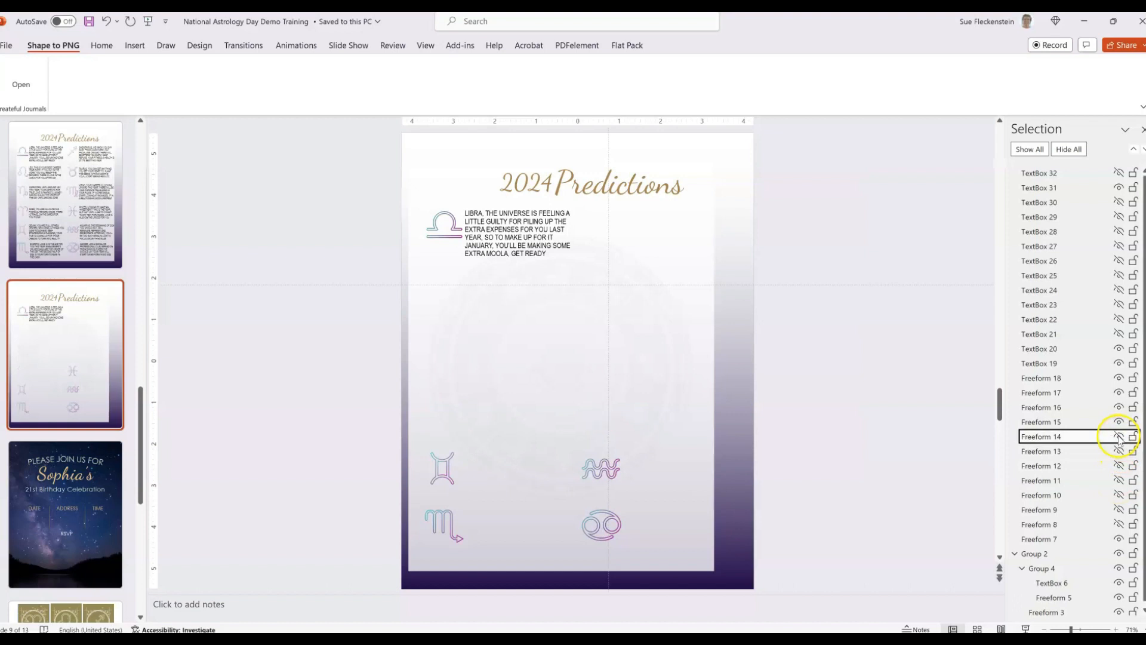
pyautogui.click(1118, 422)
pyautogui.click(1118, 407)
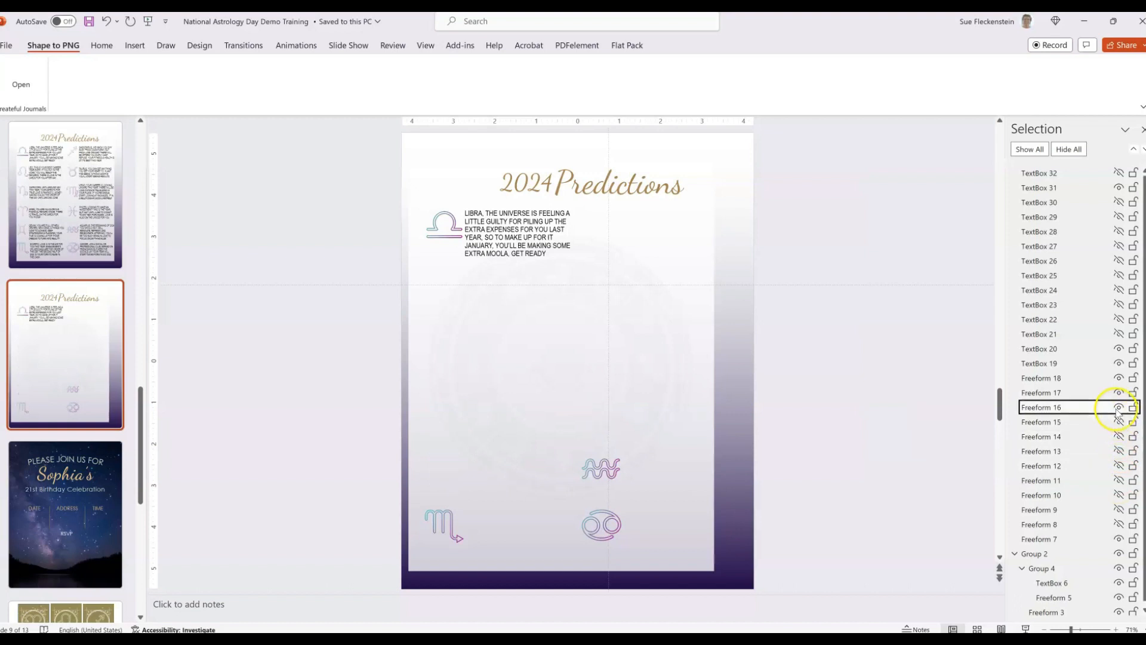
pyautogui.click(1118, 393)
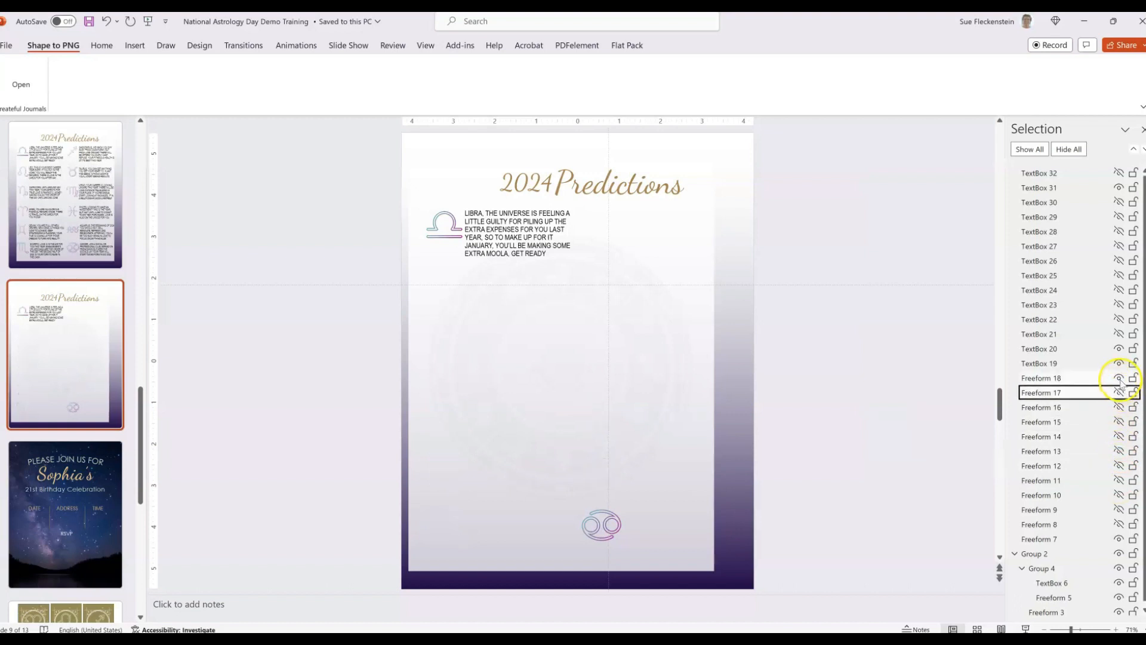
pyautogui.click(1119, 378)
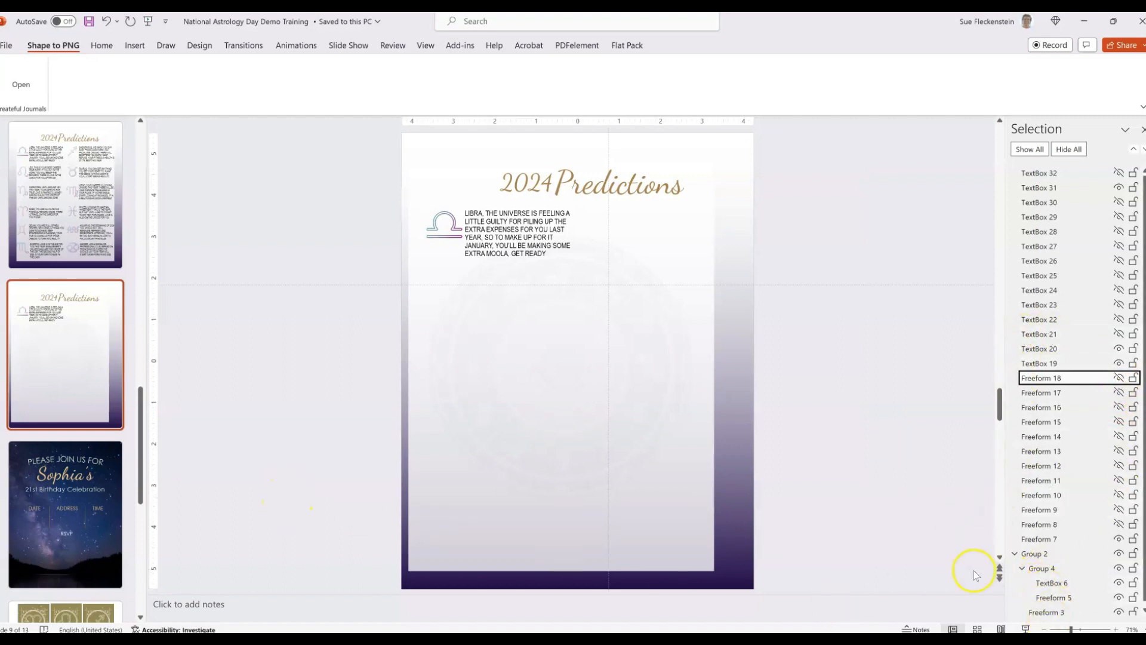
# Step: Move the translucent Group 2 frame slightly to the right so it is centred on the slide
pyautogui.moveTo(605, 411); pyautogui.dragTo(617, 407)
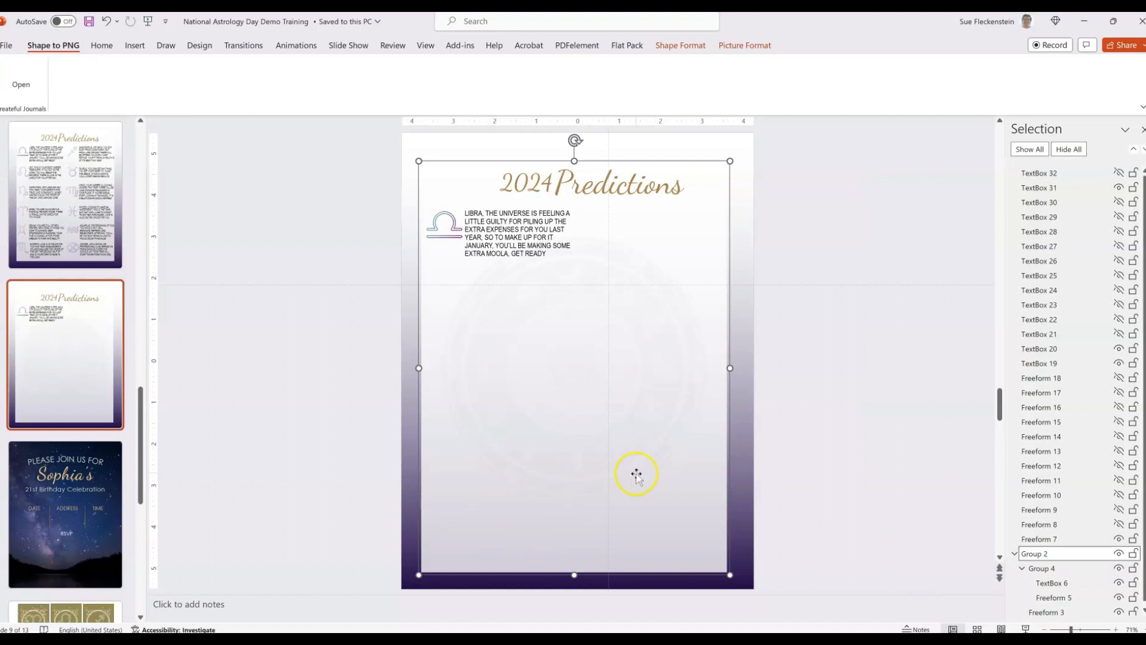
pyautogui.click(522, 254)
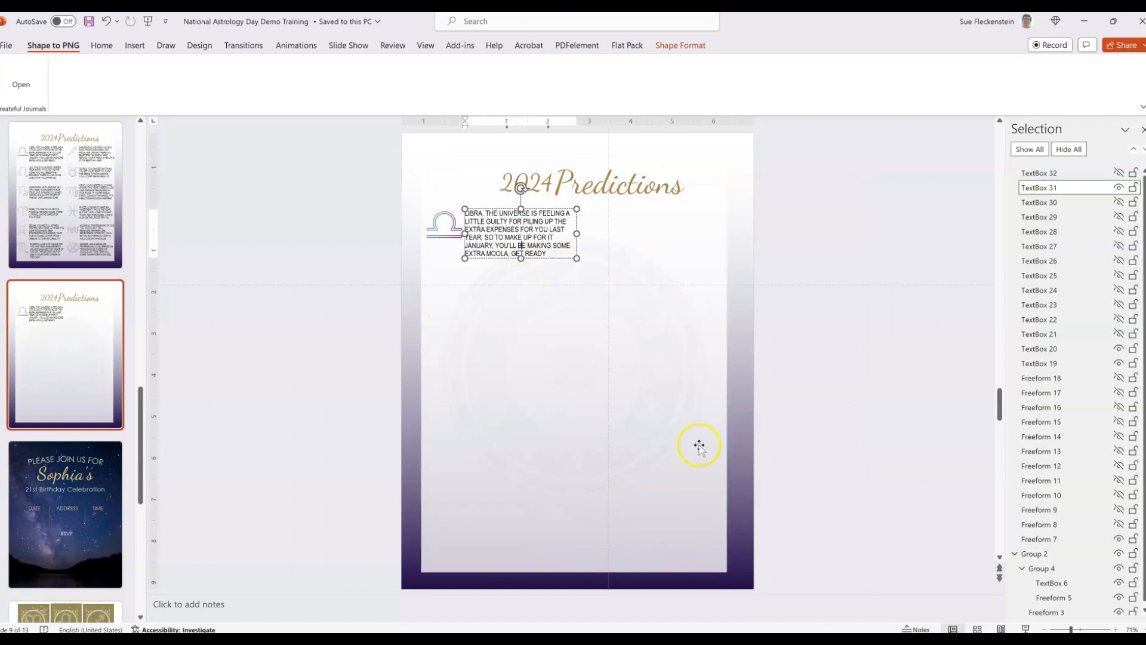
pyautogui.click(691, 261)
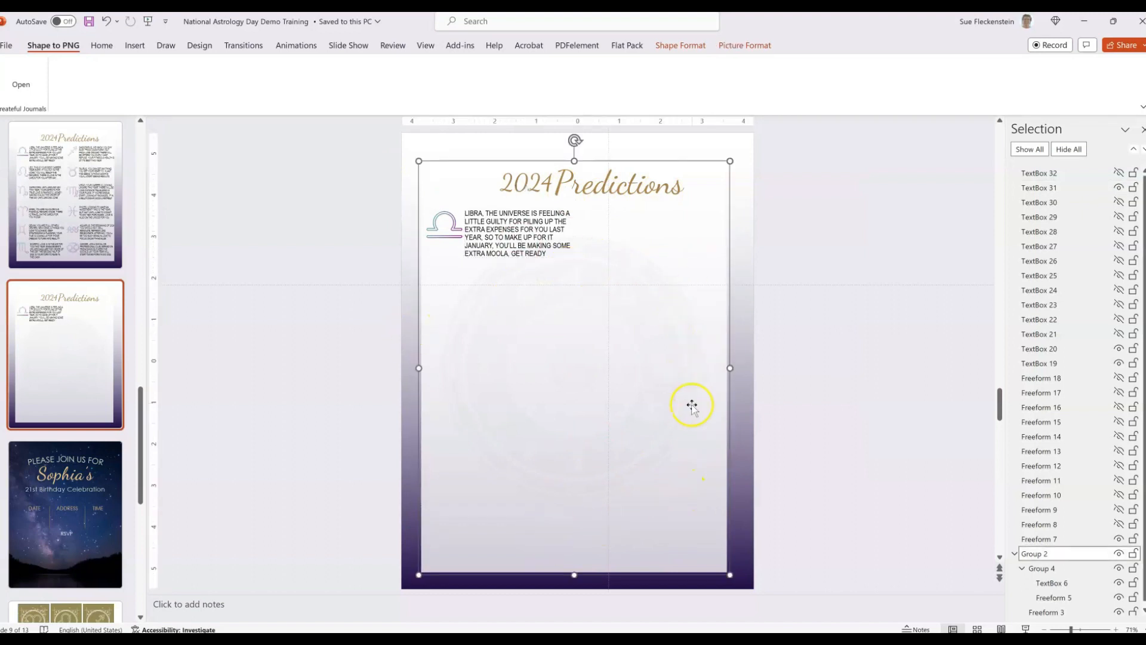
# Step: Hide Group 2 and show it again, and collapse and re-expand its contents in the object list
pyautogui.click(1119, 554)
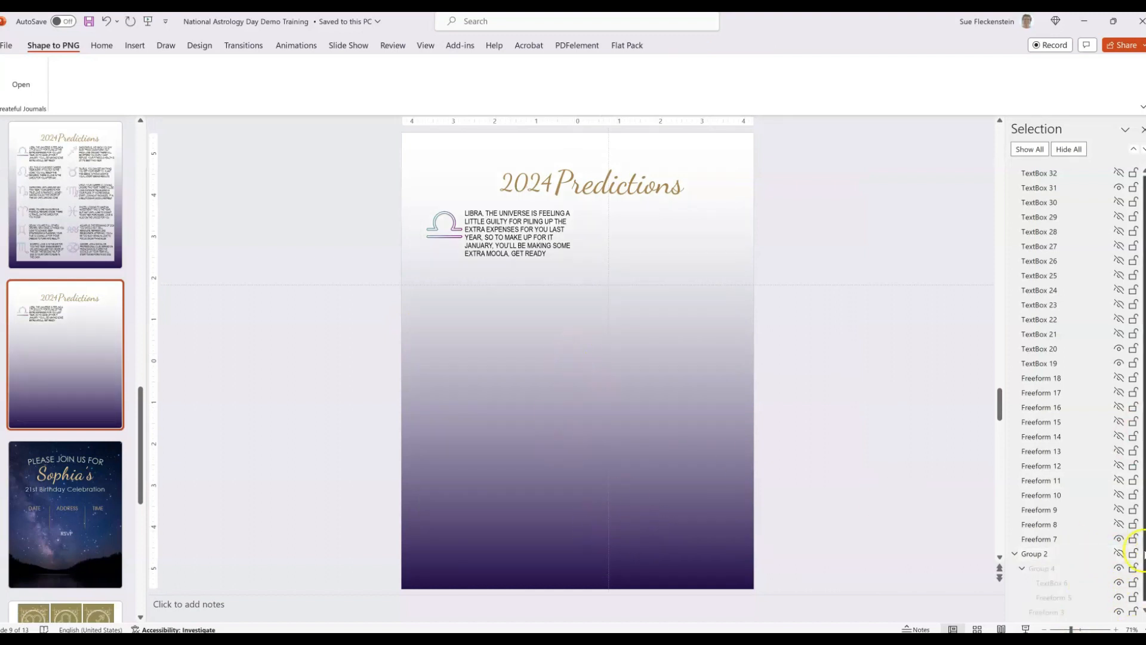
pyautogui.click(1119, 555)
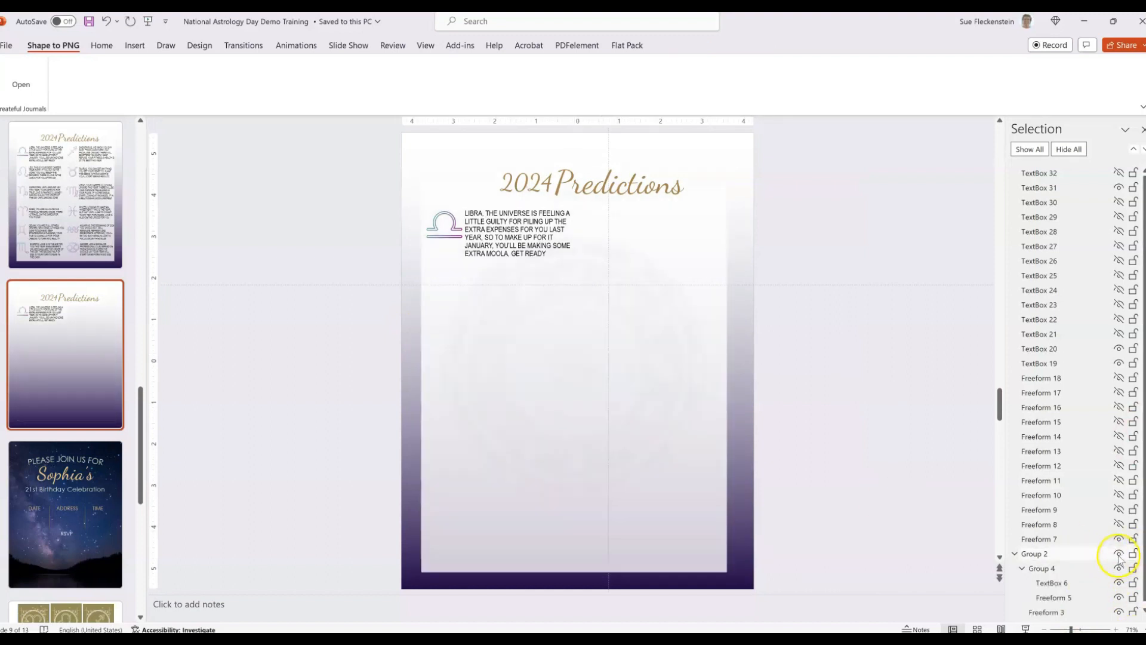
pyautogui.click(1015, 553)
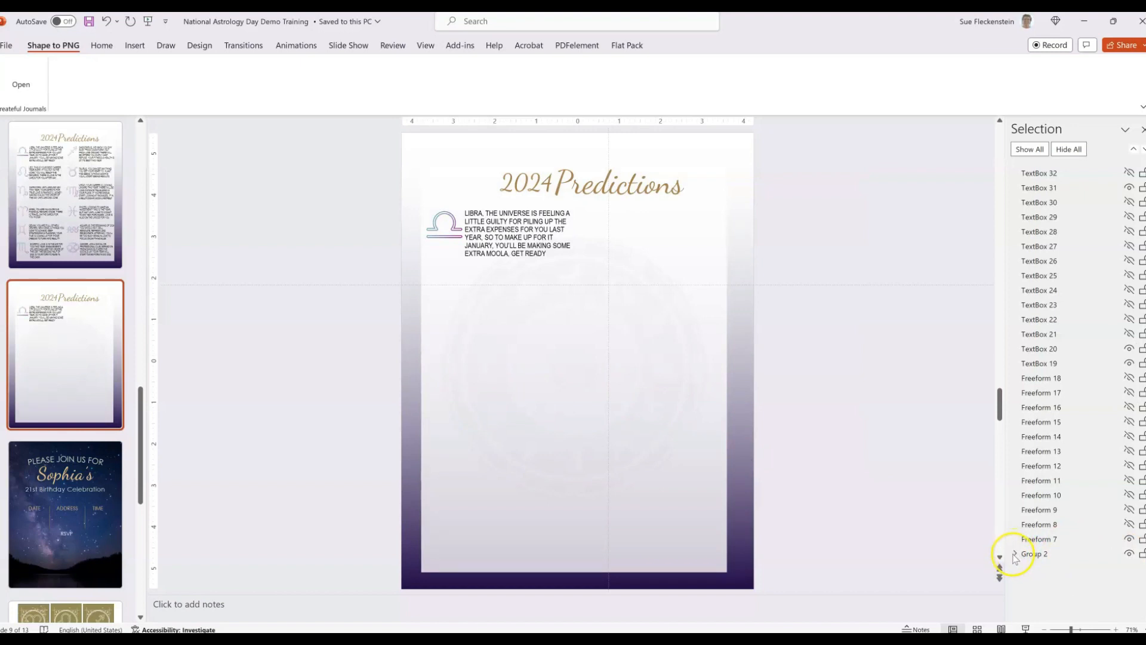
pyautogui.click(1015, 554)
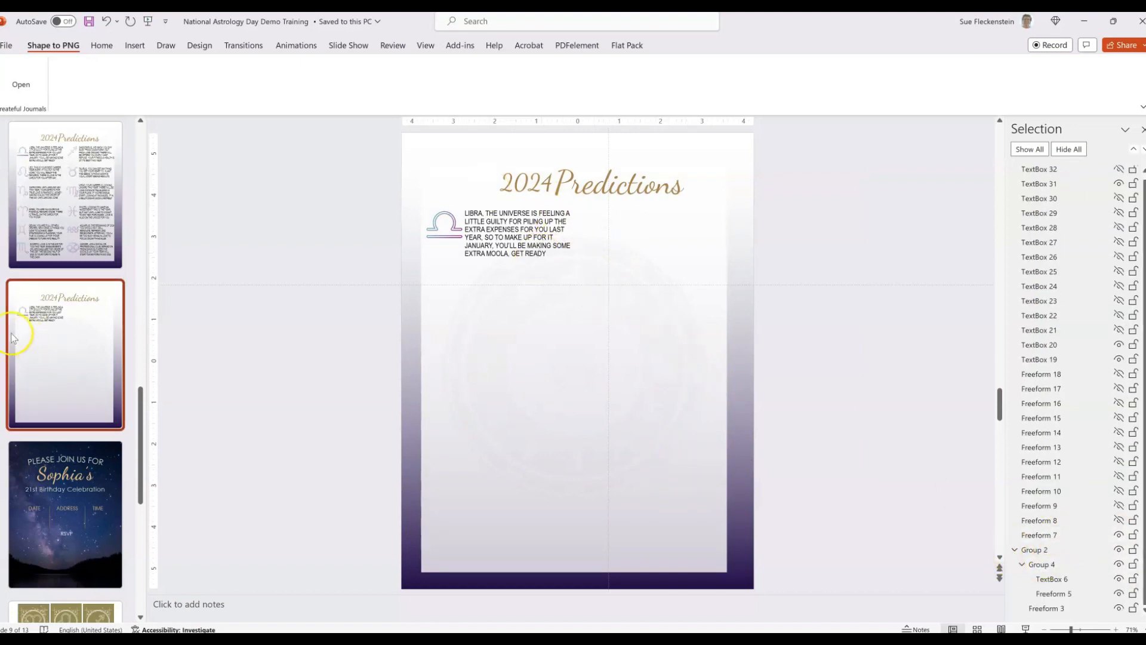
# Step: Duplicate the 21st Birthday Celebration invitation slide and hide Freeform 2, the starry-sky background, on the copy
pyautogui.click(72, 224)
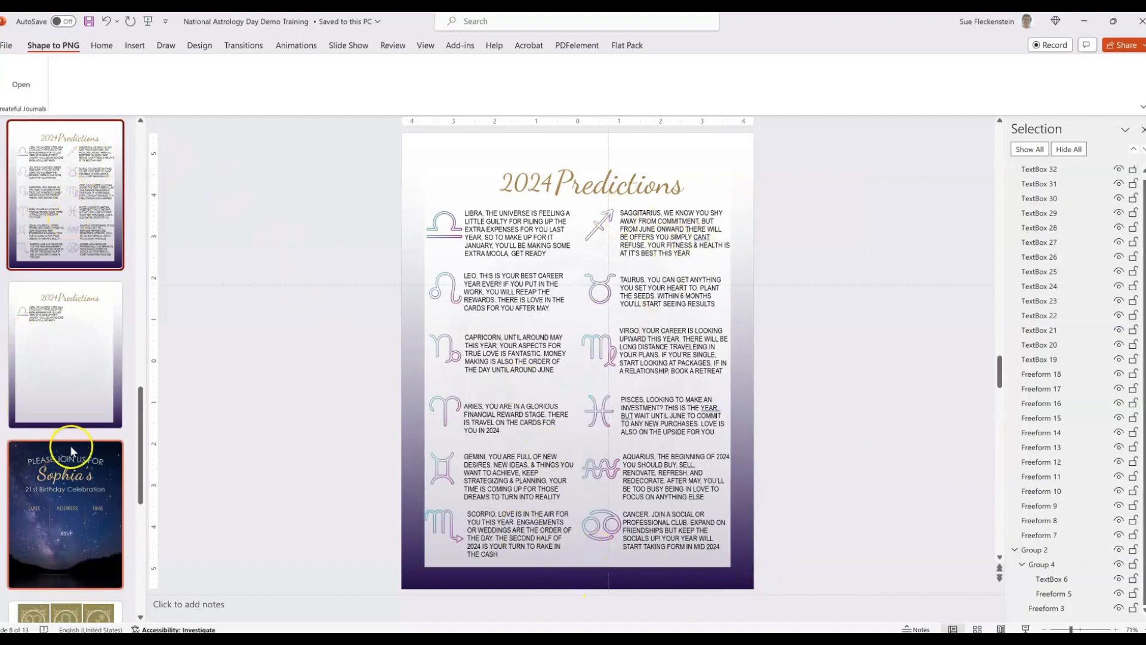
pyautogui.click(90, 528)
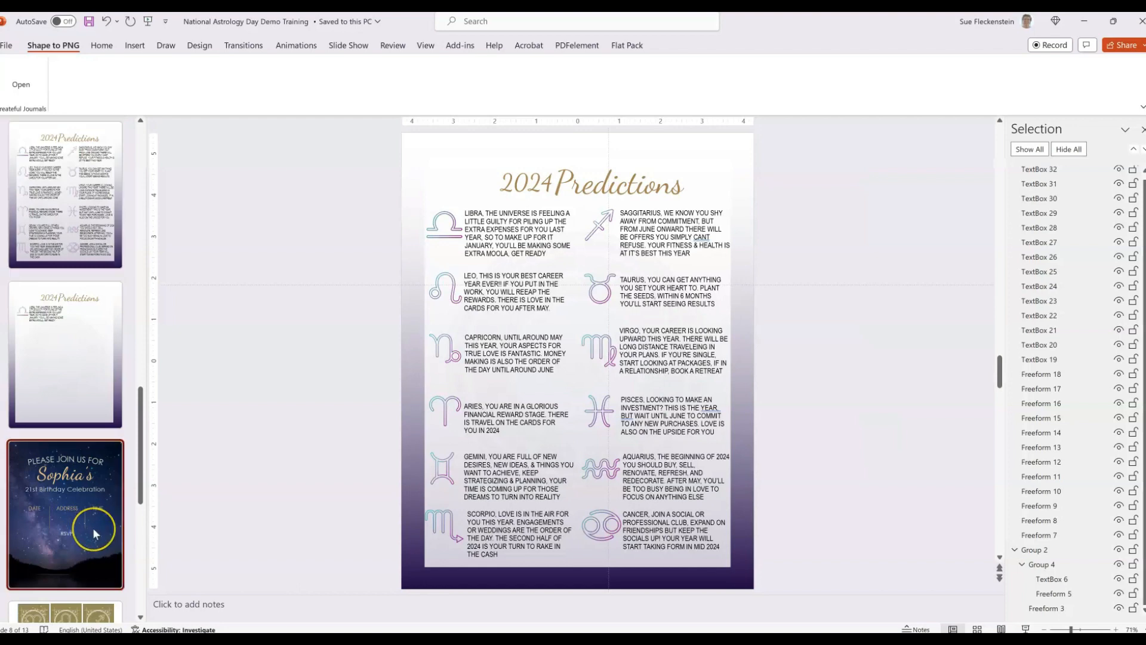
pyautogui.rightClick(92, 528)
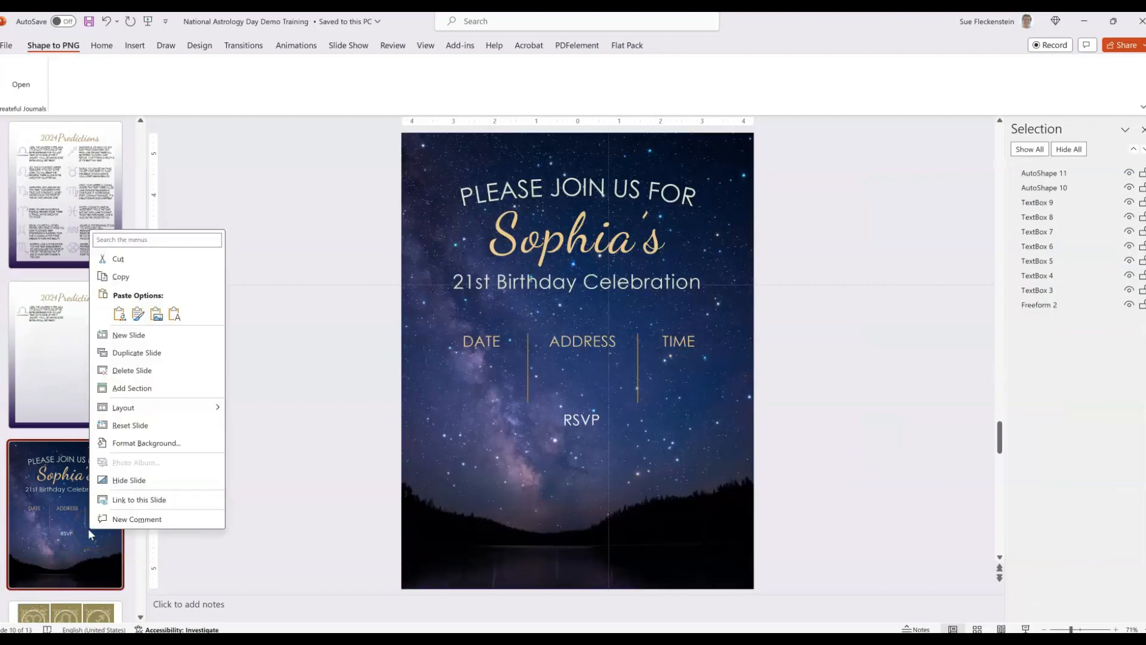
pyautogui.click(131, 353)
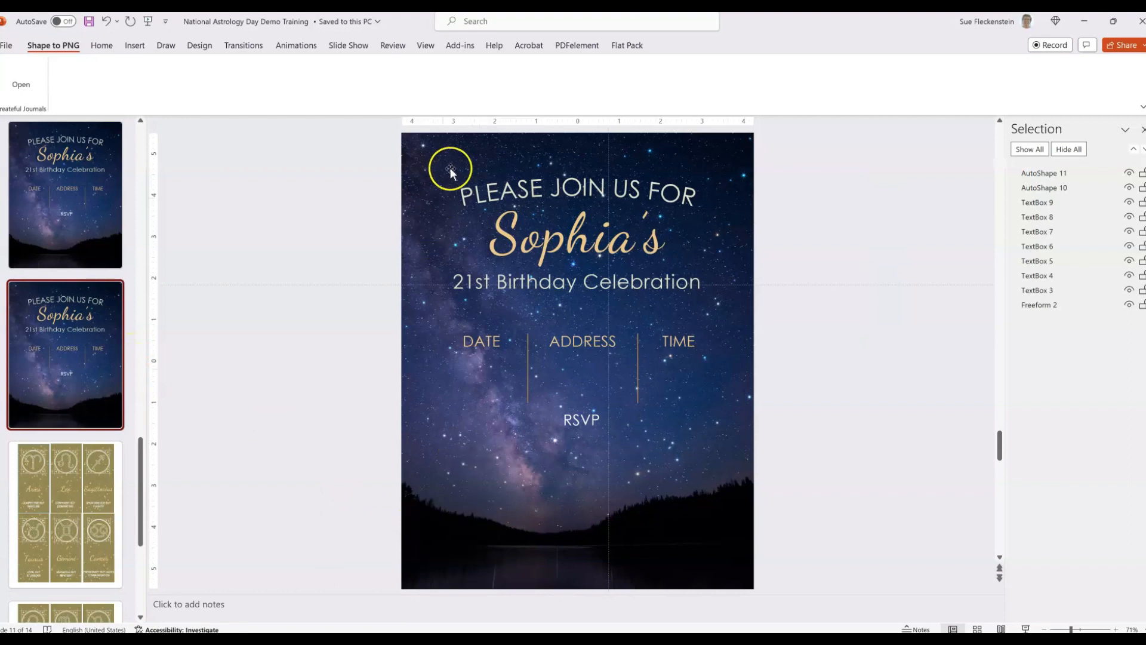
pyautogui.click(438, 153)
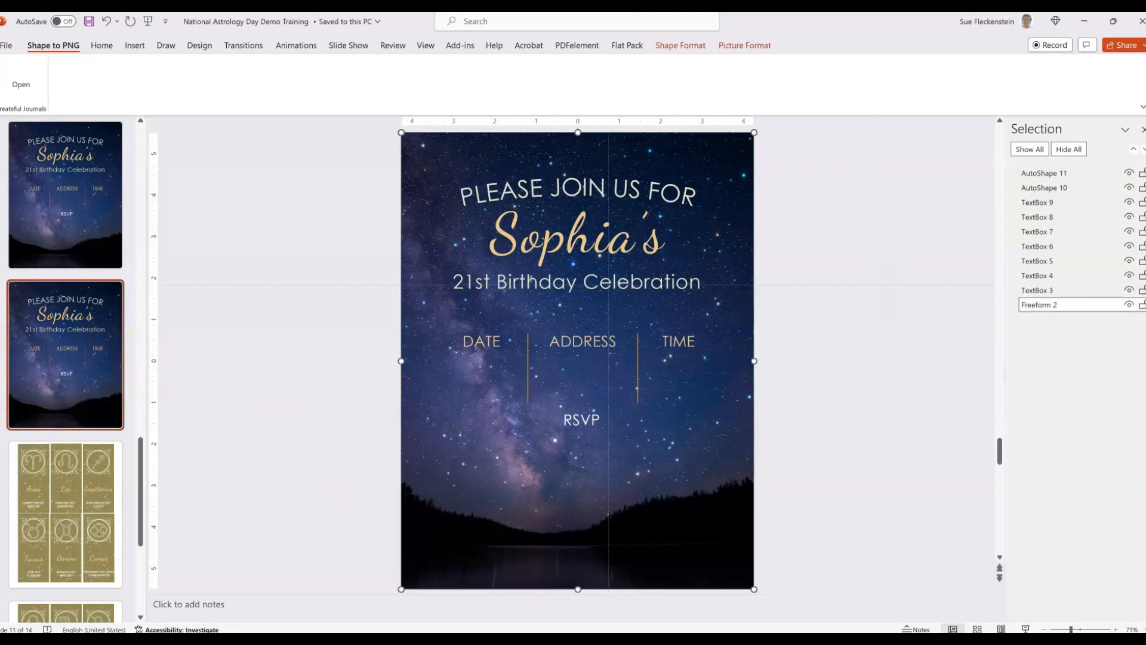
pyautogui.click(1129, 306)
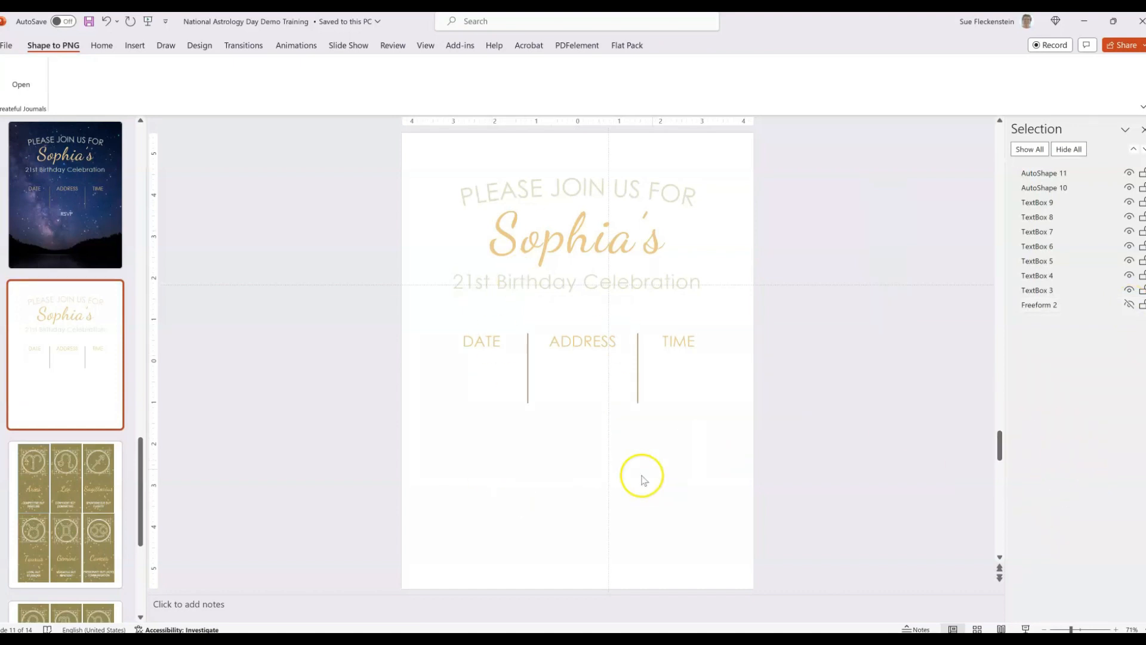
# Step: Draw an 11" high by 8.5" wide rectangle covering the whole copied invitation slide
pyautogui.click(136, 46)
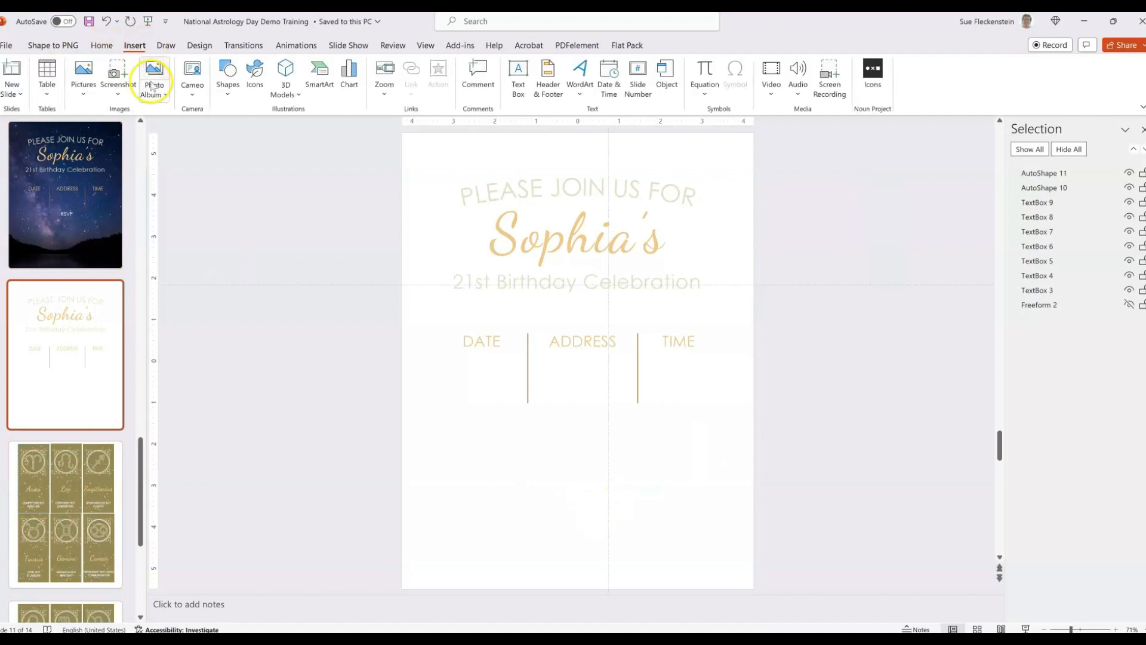
pyautogui.click(227, 76)
pyautogui.click(259, 131)
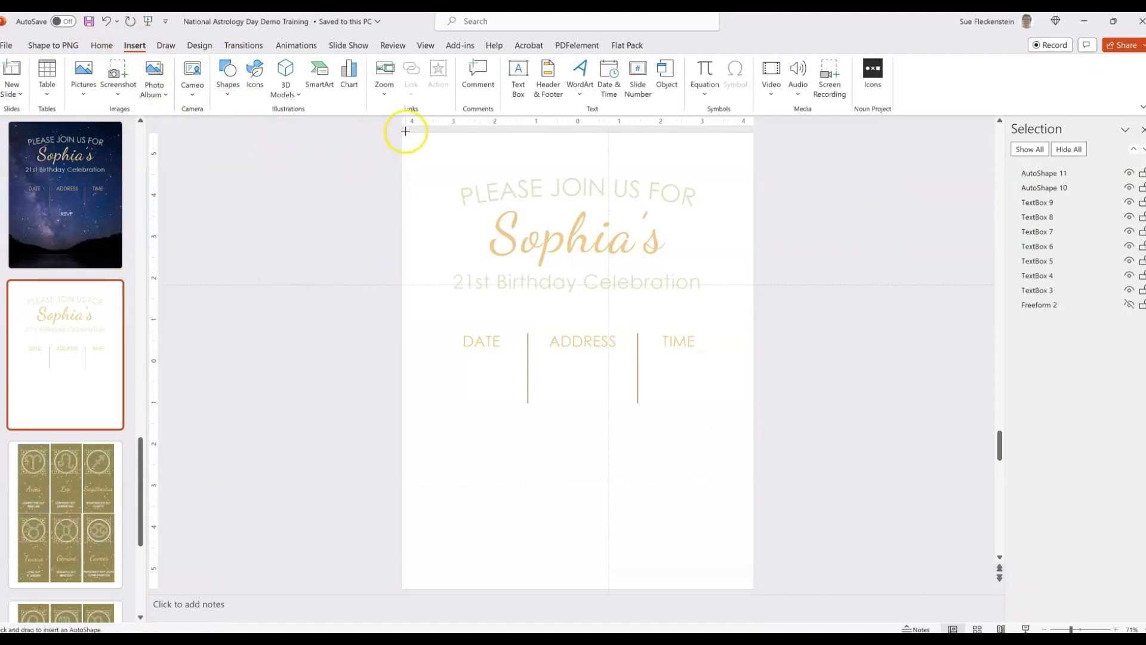
pyautogui.moveTo(402, 132)
pyautogui.mouseDown()
pyautogui.moveTo(711, 350)
pyautogui.moveTo(728, 533)
pyautogui.moveTo(754, 590)
pyautogui.mouseUp()
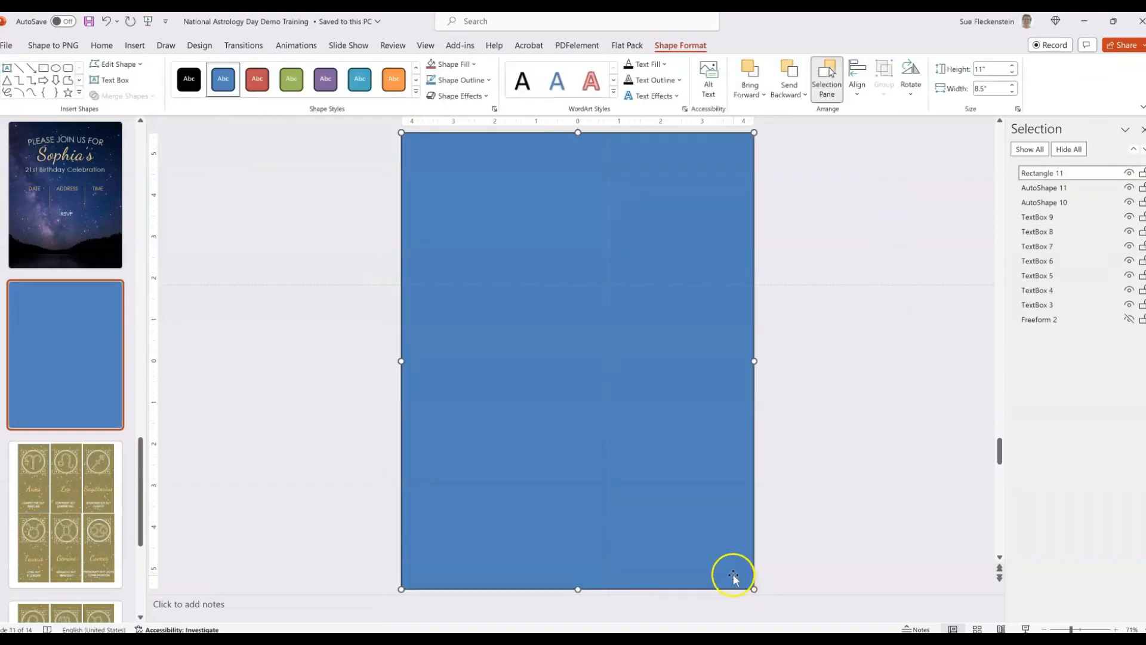
# Step: Fill the full-slide rectangle with a light purple theme color and send it to the back behind the invitation text
pyautogui.click(473, 65)
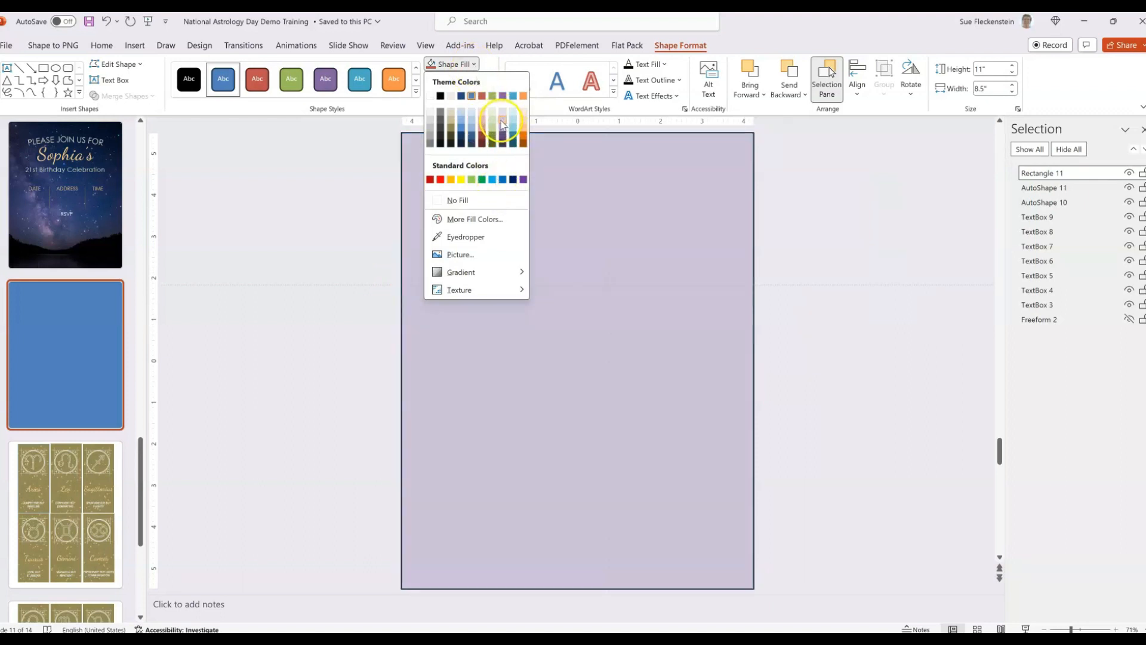
pyautogui.click(502, 123)
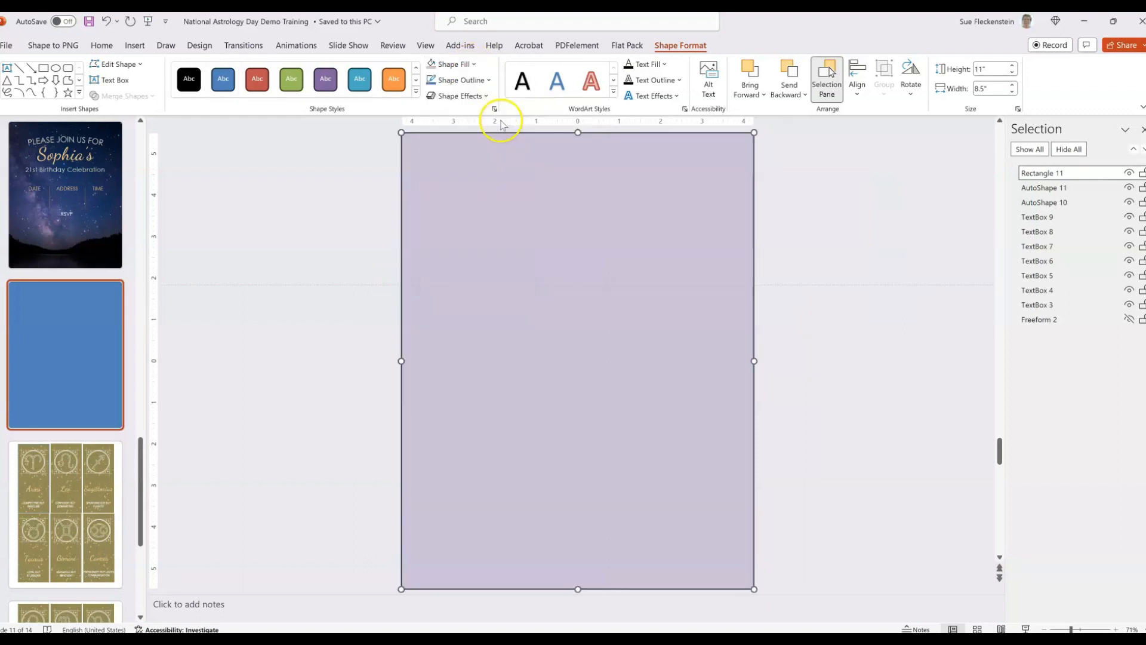
pyautogui.click(782, 95)
pyautogui.click(806, 132)
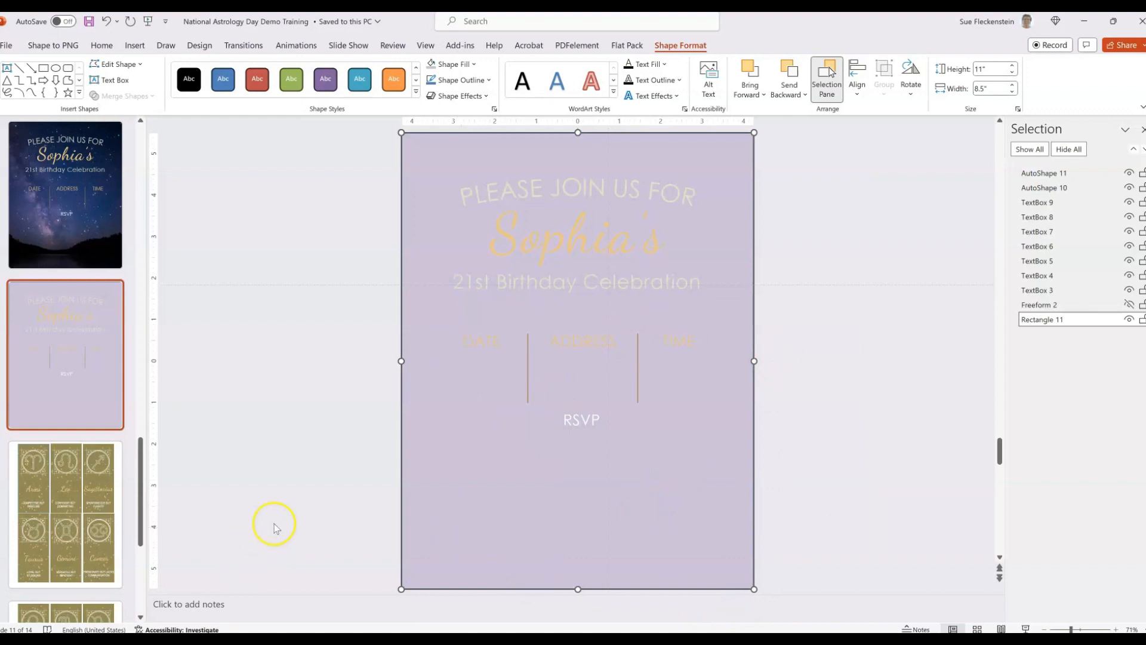
# Step: Select the Taurus card's Group 23 on the Aries-to-Cancer cards slide and open its fill color options
pyautogui.click(57, 481)
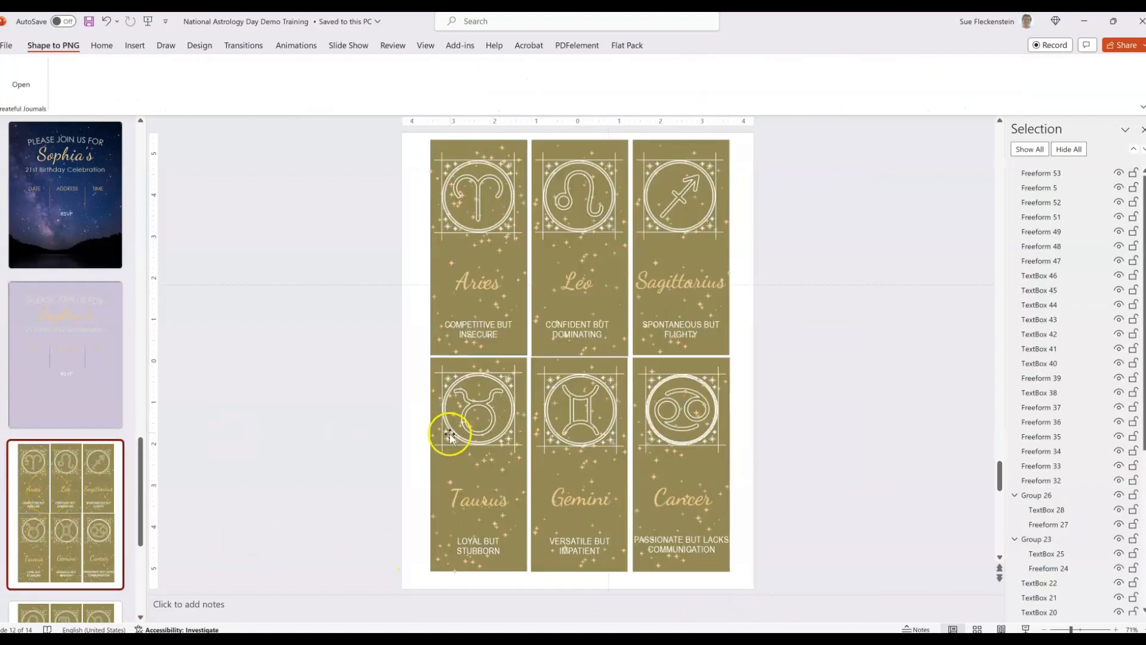
pyautogui.click(451, 357)
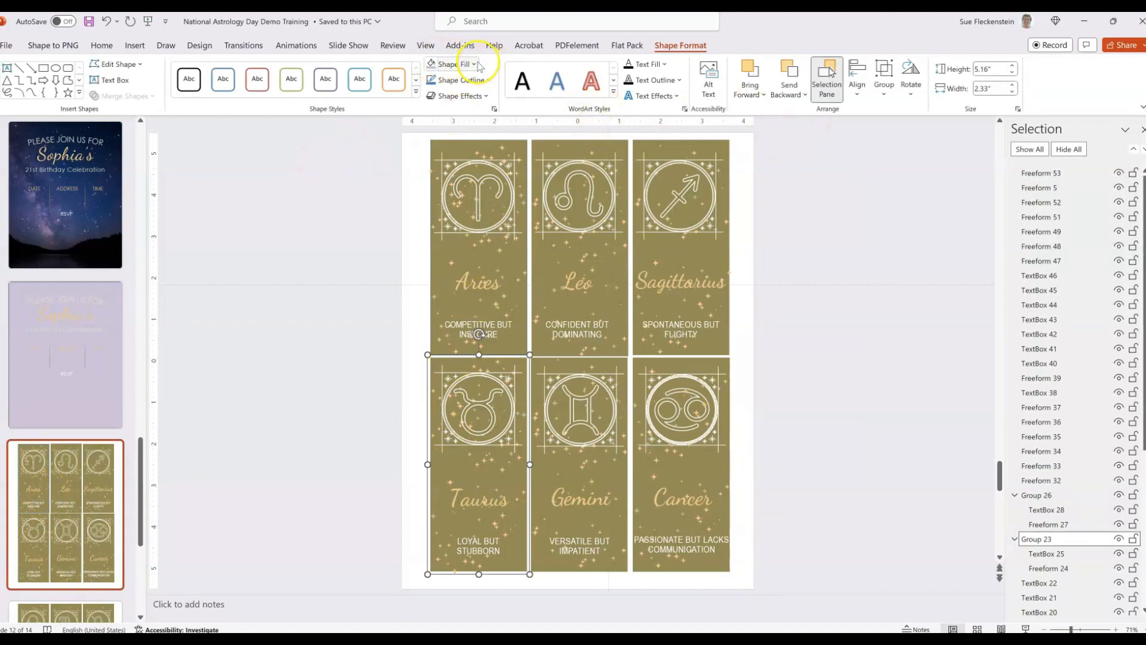
pyautogui.click(450, 64)
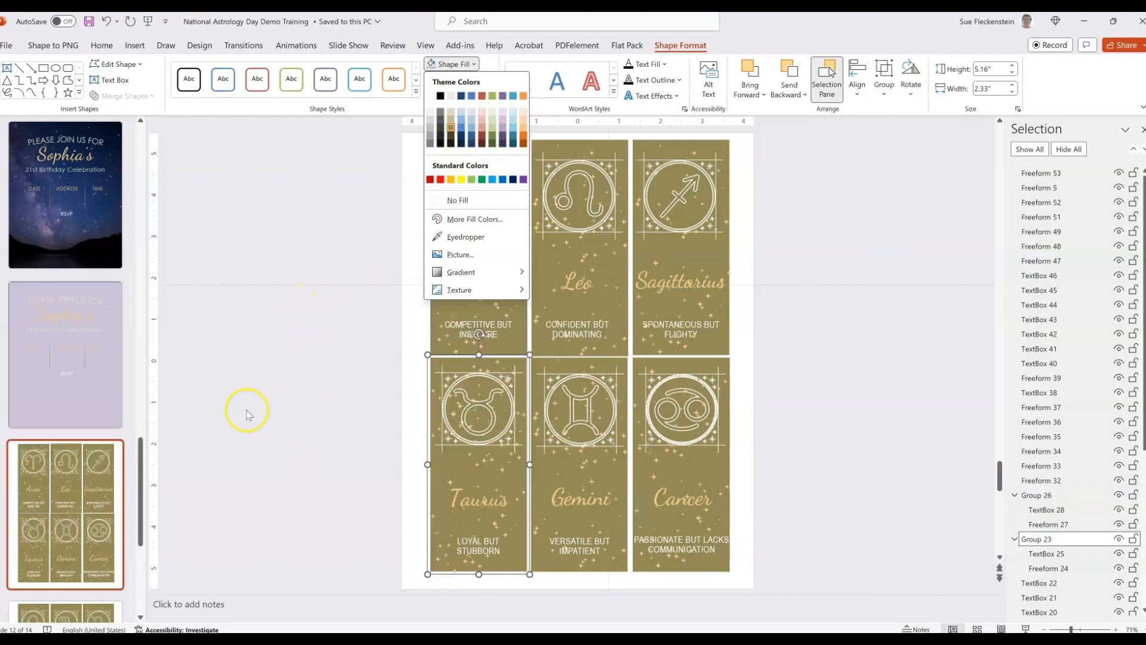
# Step: View the second zodiac cards slide, select its Libra card, and view the Zodiac Compatibility slide
pyautogui.scroll(-2, 247, 413)
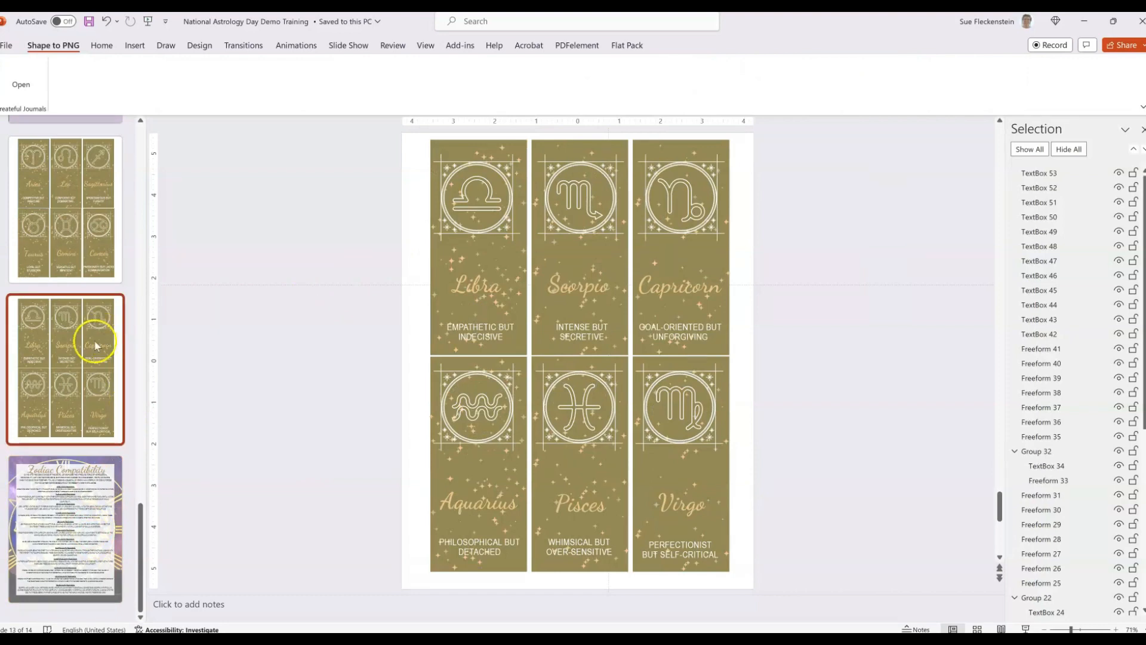
pyautogui.click(477, 306)
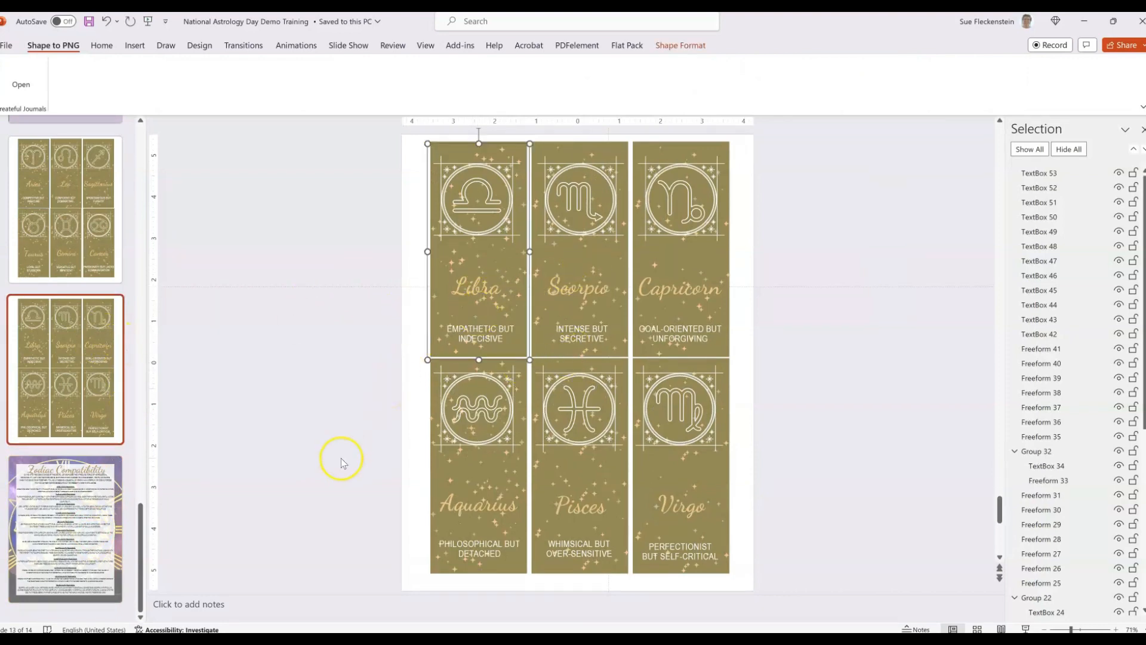
pyautogui.click(95, 507)
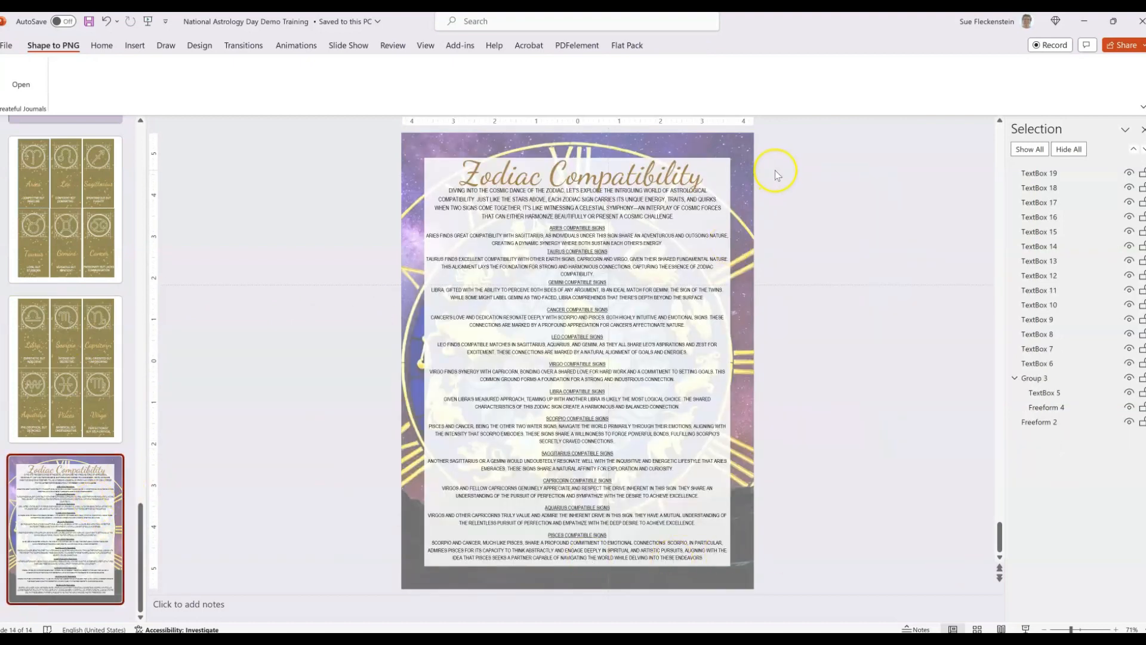
# Step: Hide the Zodiac Compatibility slide's Freeform 2 background and insert the purple-to-peach starry sky stock image from the "astrology" results
pyautogui.click(748, 145)
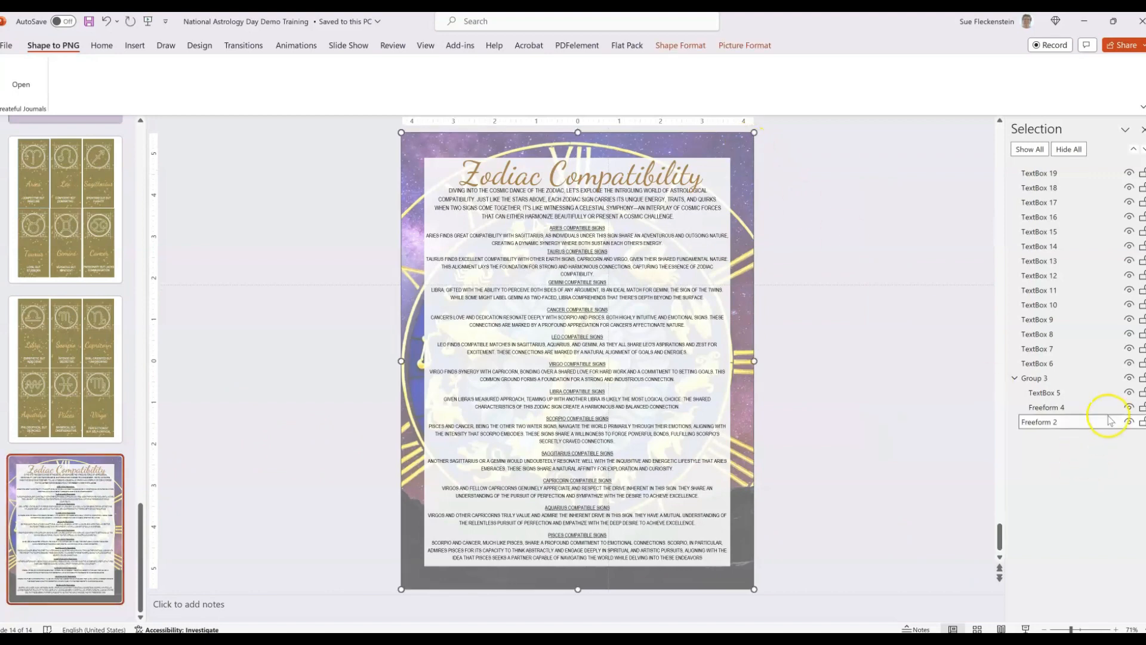
pyautogui.click(1129, 422)
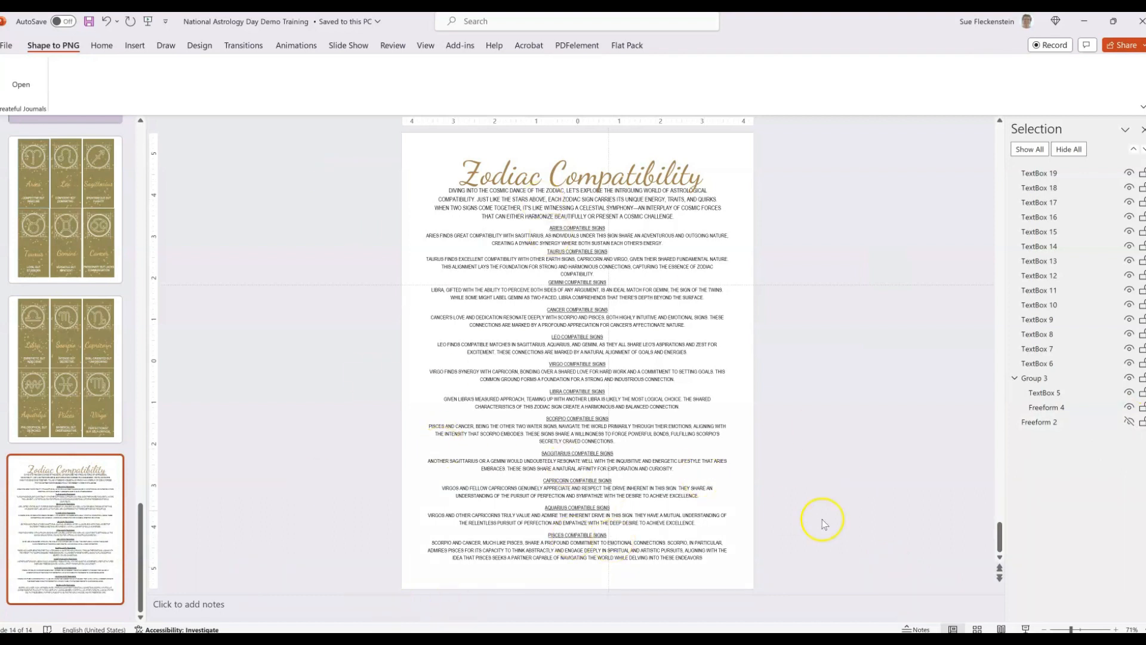
pyautogui.click(130, 47)
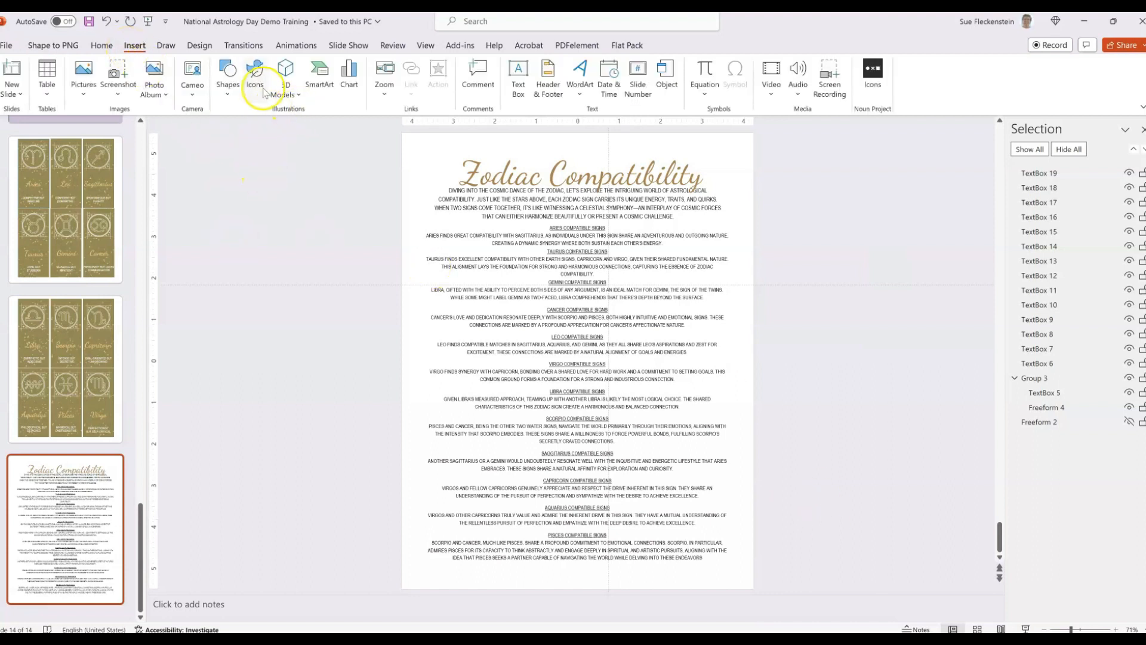
pyautogui.click(80, 84)
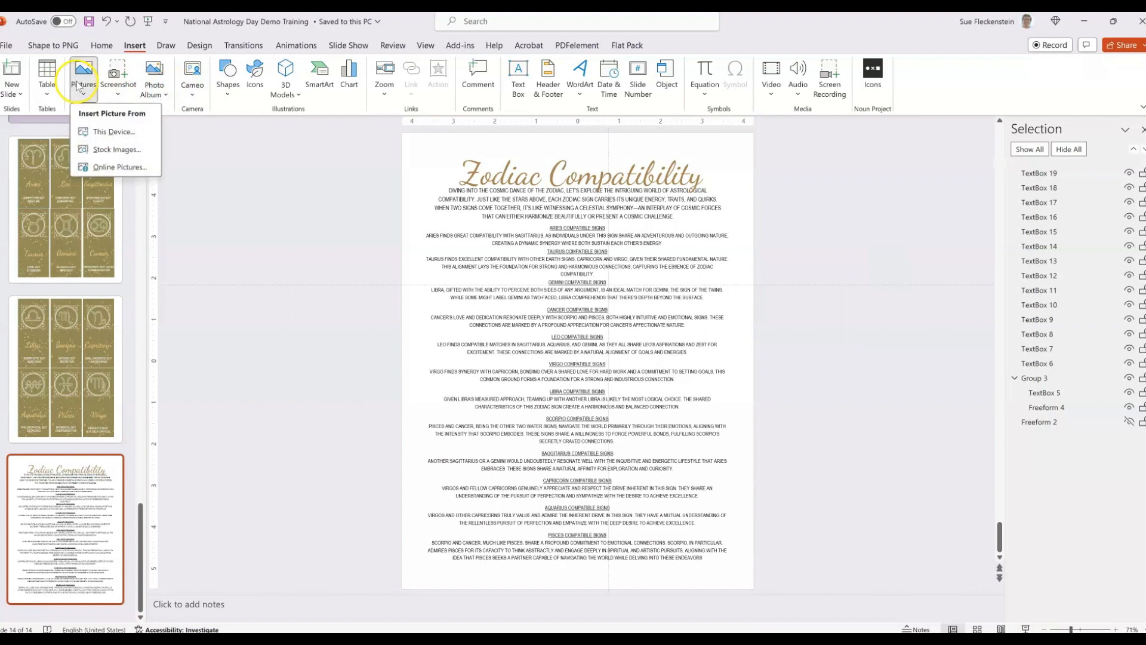
pyautogui.click(119, 150)
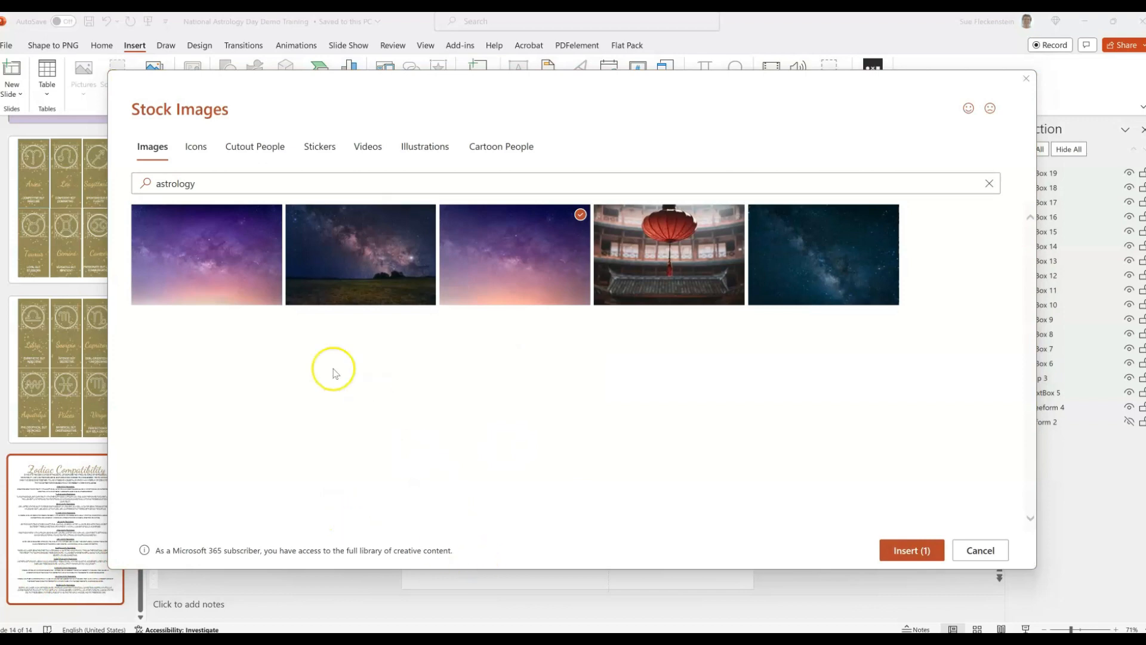
pyautogui.click(177, 181)
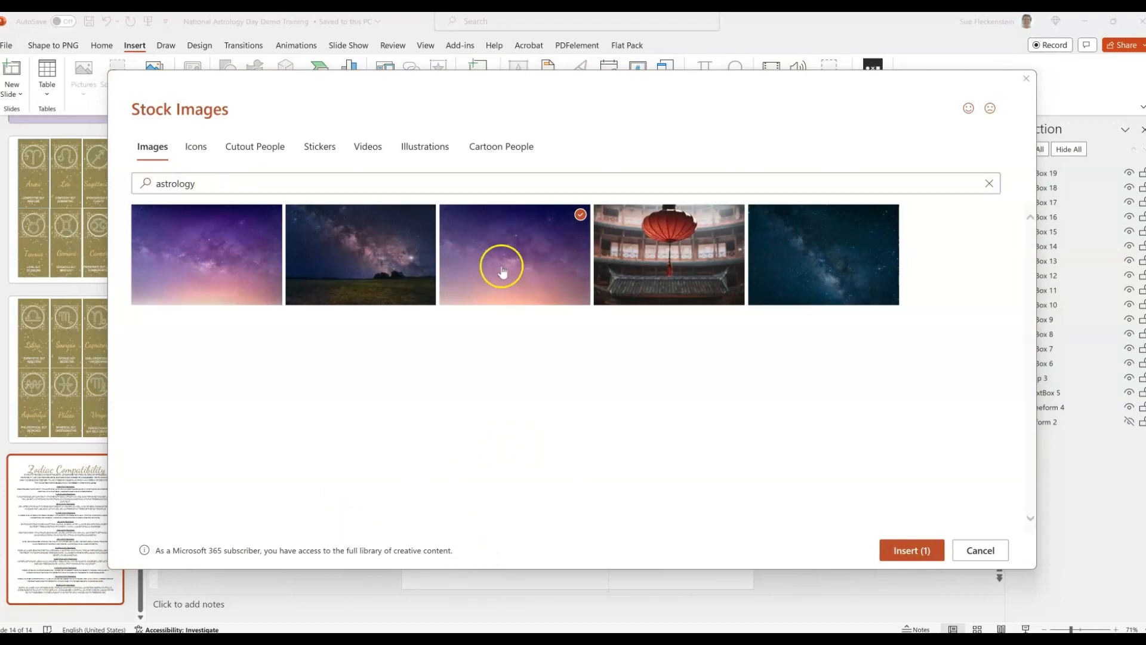
pyautogui.click(920, 550)
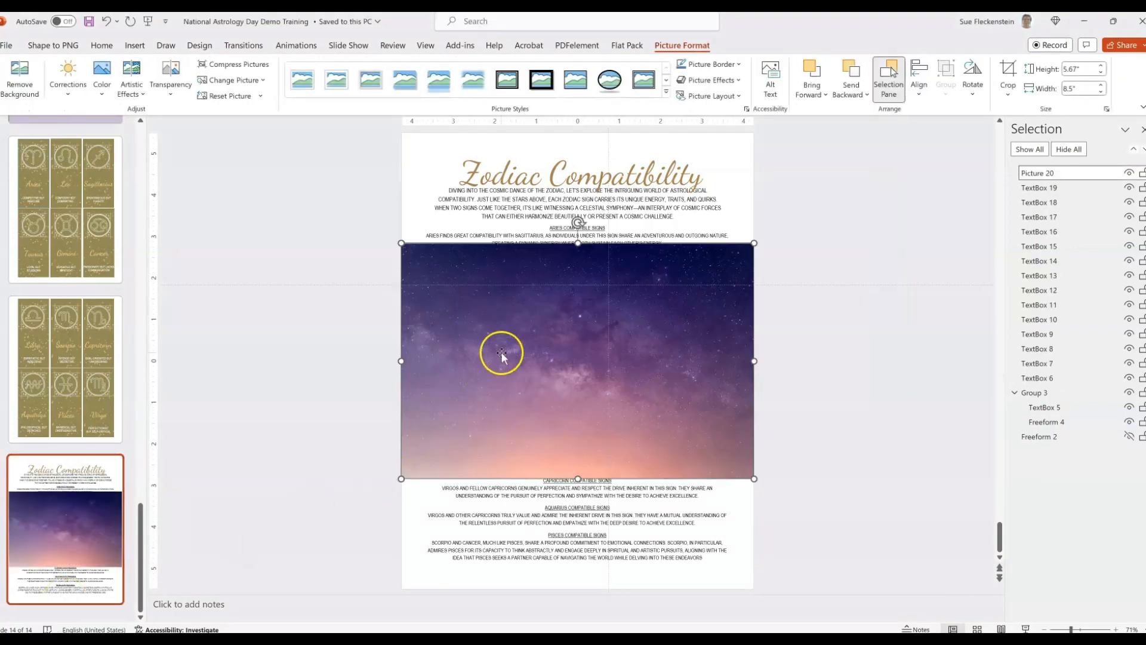
# Step: Stretch the starry sky picture to 11" high by 8.5" wide to cover the slide and send it to the back
pyautogui.moveTo(578, 242); pyautogui.dragTo(581, 137)
pyautogui.moveTo(578, 478); pyautogui.dragTo(578, 587)
pyautogui.click(855, 97)
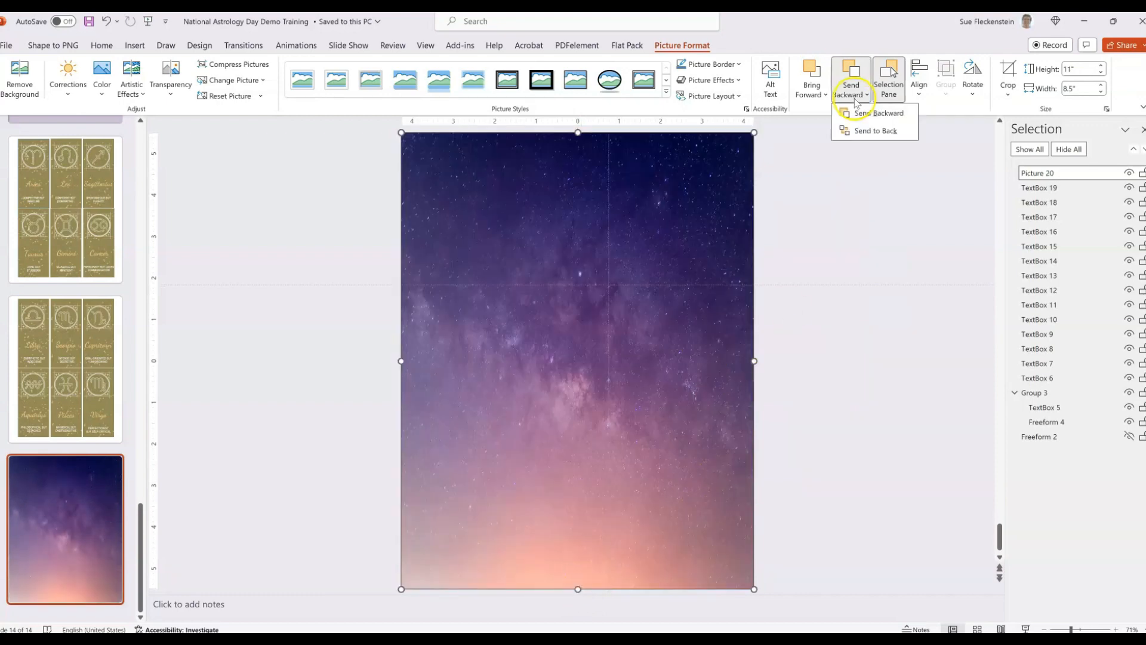
pyautogui.click(874, 131)
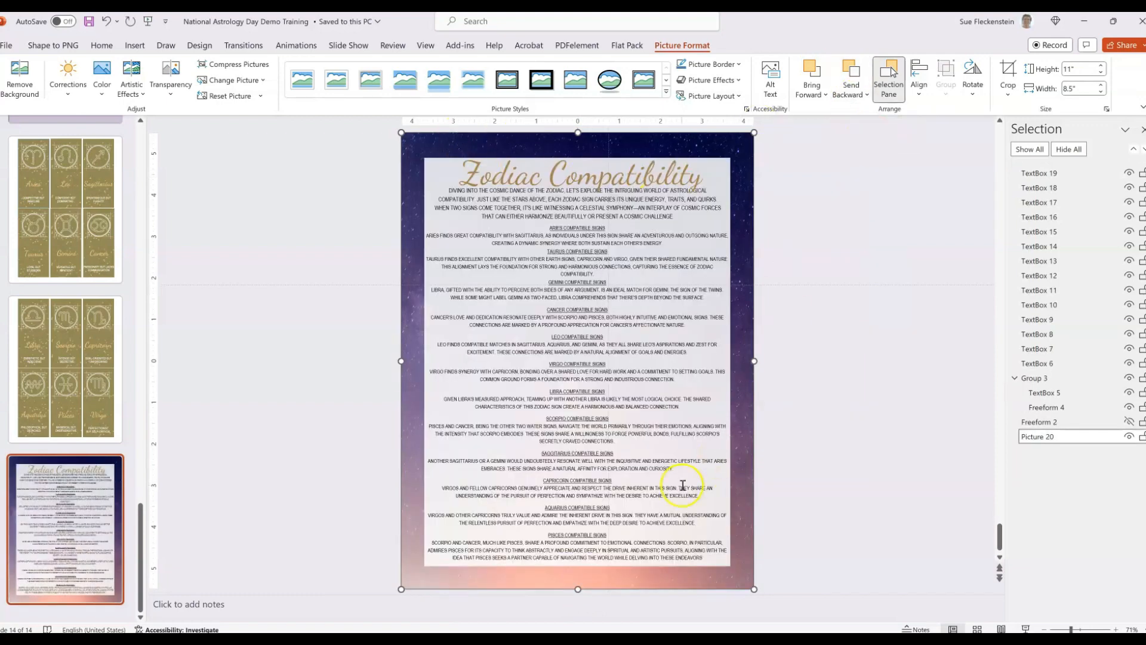
# Step: Duplicate the Zodiac Compatibility slide with the starry sky background
pyautogui.click(84, 560)
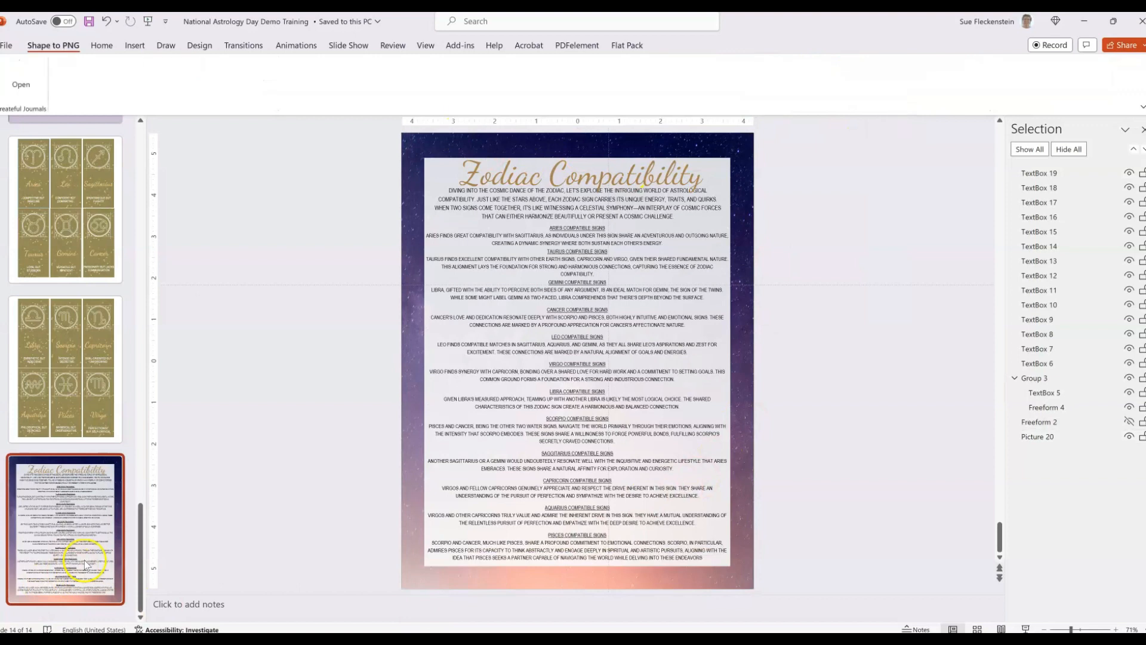
pyautogui.scroll(3, 85, 560)
pyautogui.scroll(11, 84, 560)
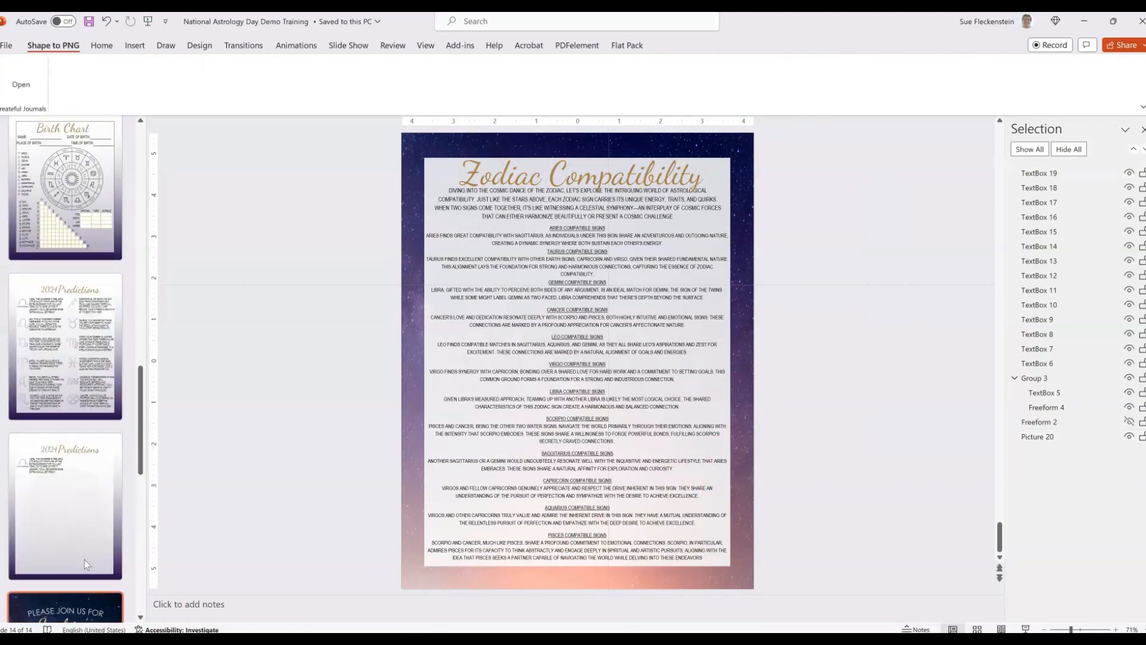
pyautogui.scroll(-8, 84, 560)
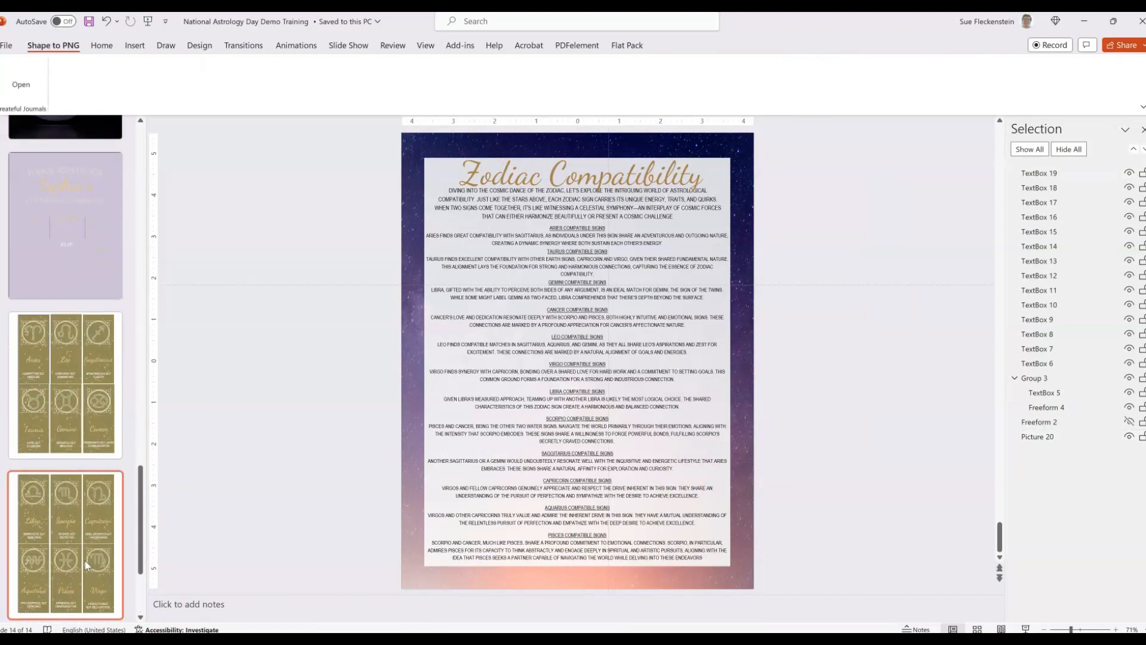
pyautogui.scroll(-3, 70, 571)
pyautogui.rightClick(68, 578)
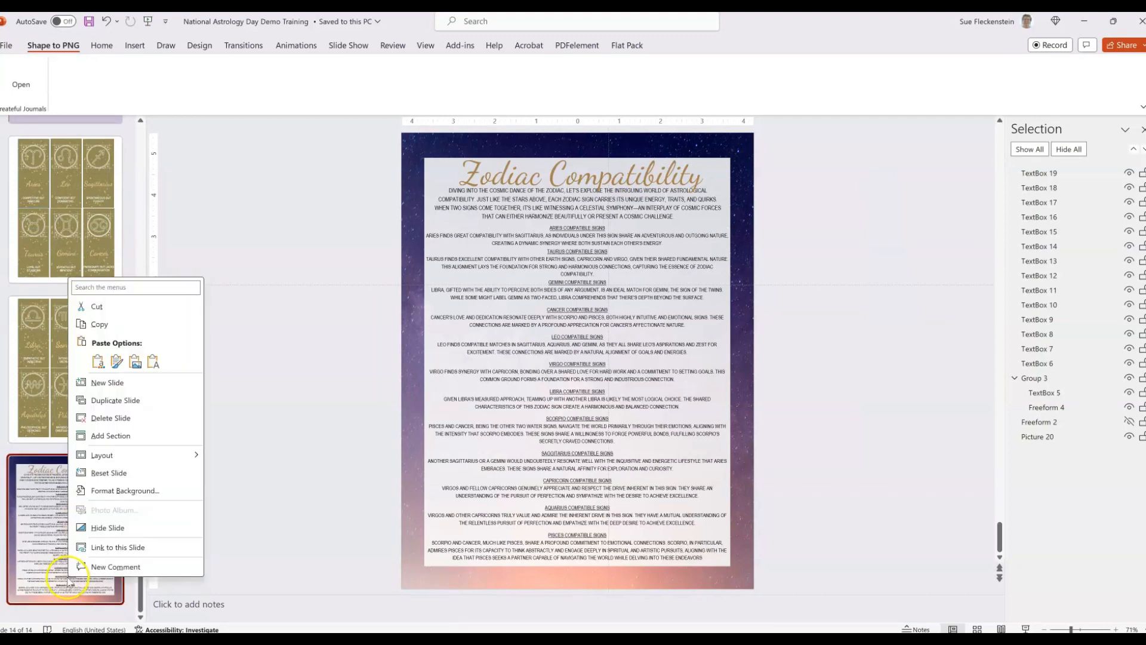
pyautogui.click(111, 406)
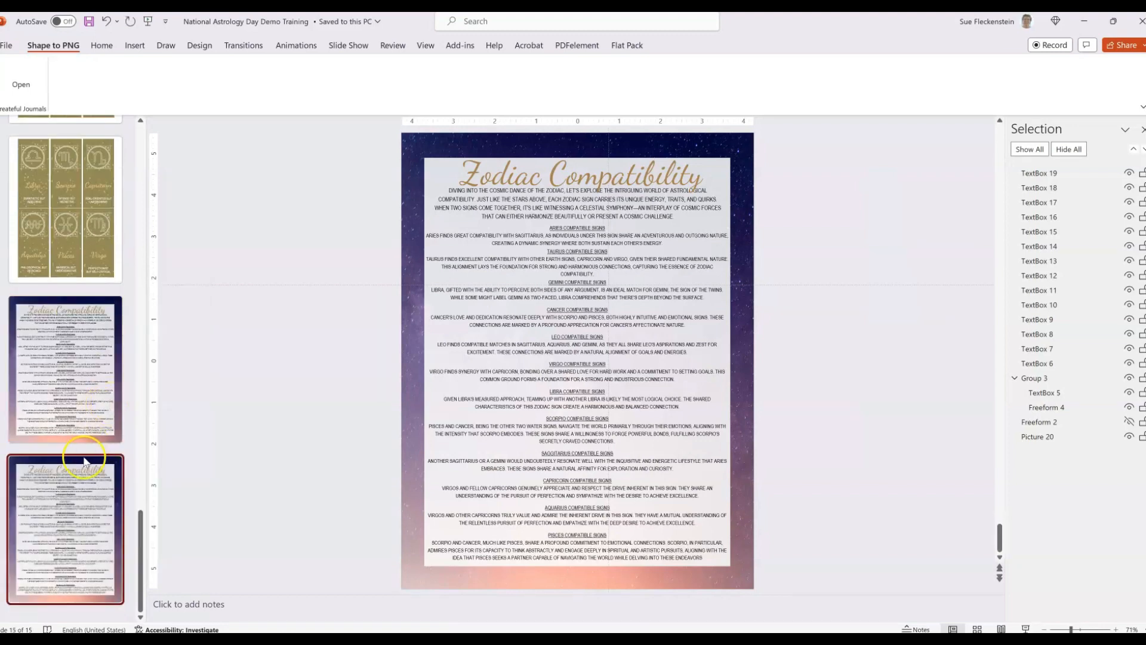
# Step: On the duplicated slide, hide Picture 20 and show the original Freeform 2 background
pyautogui.click(1129, 436)
pyautogui.click(1129, 422)
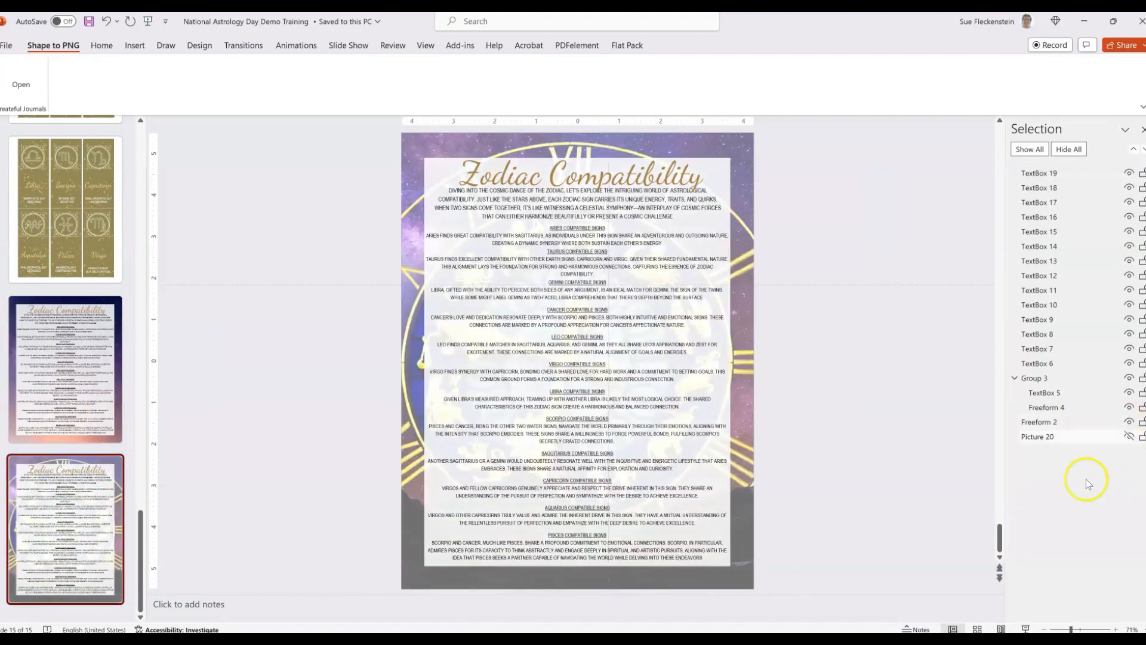
# Step: Insert a blank-layout slide after the Zodiac Compatibility slide that has the starry sky background
pyautogui.click(112, 383)
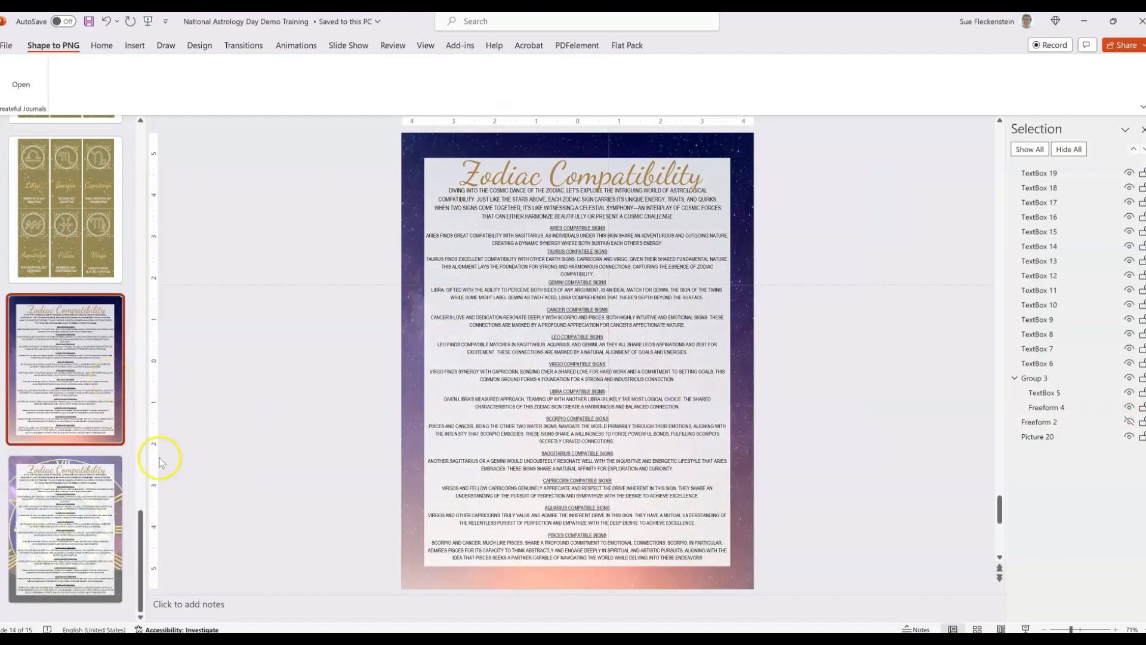
pyautogui.scroll(3, 74, 600)
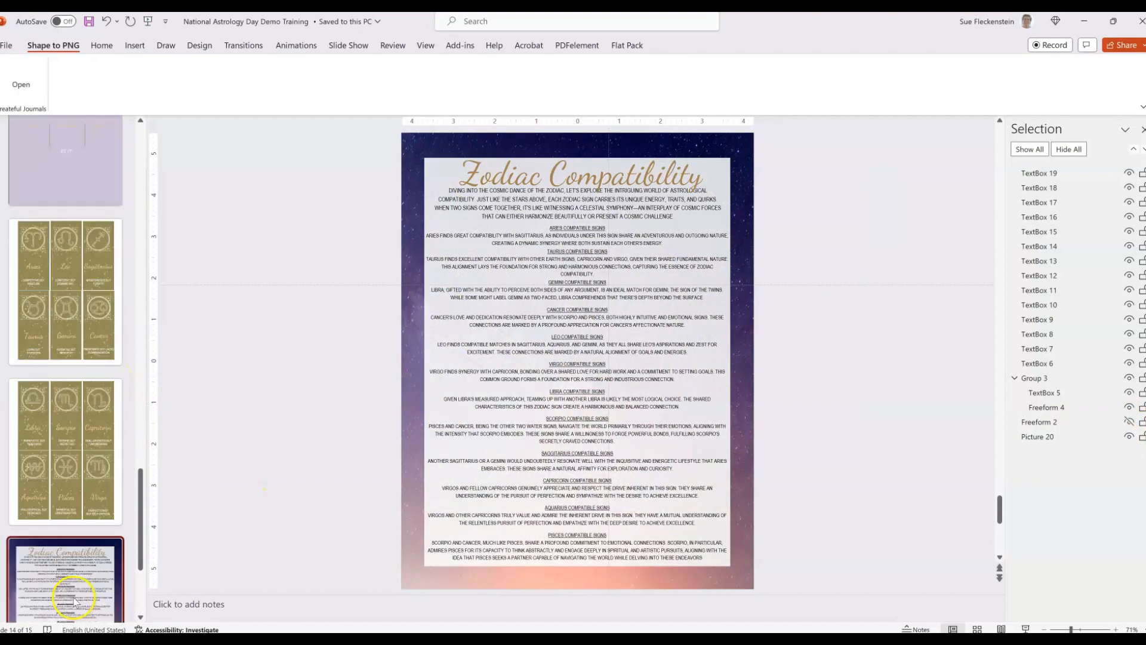
pyautogui.scroll(-3, 75, 600)
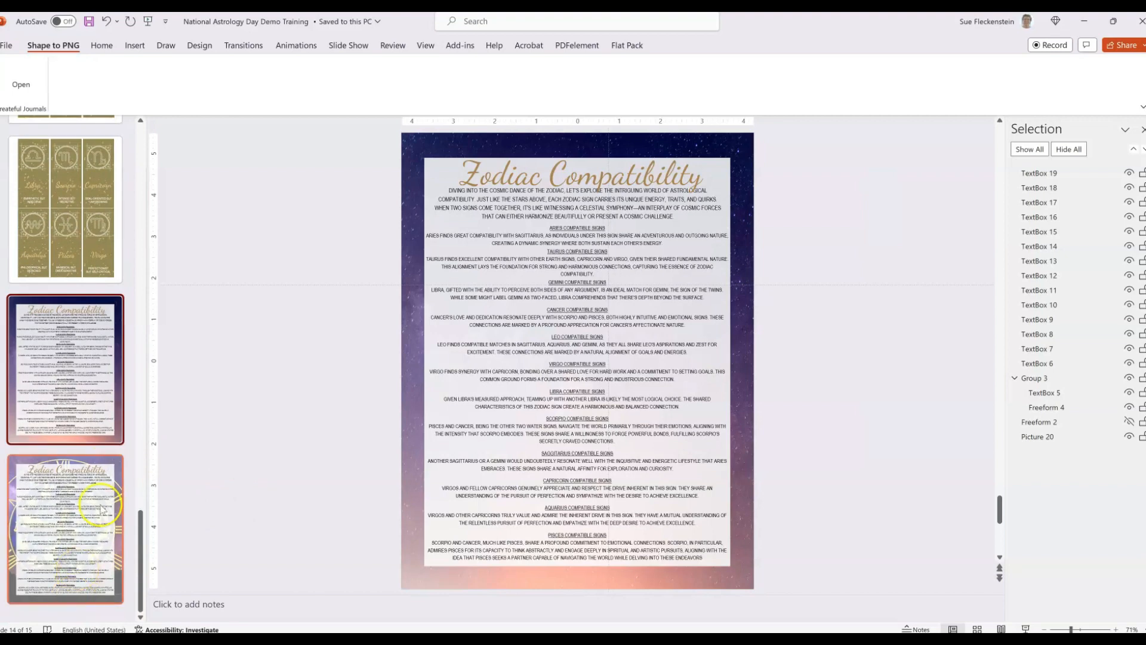
pyautogui.click(106, 48)
pyautogui.click(116, 93)
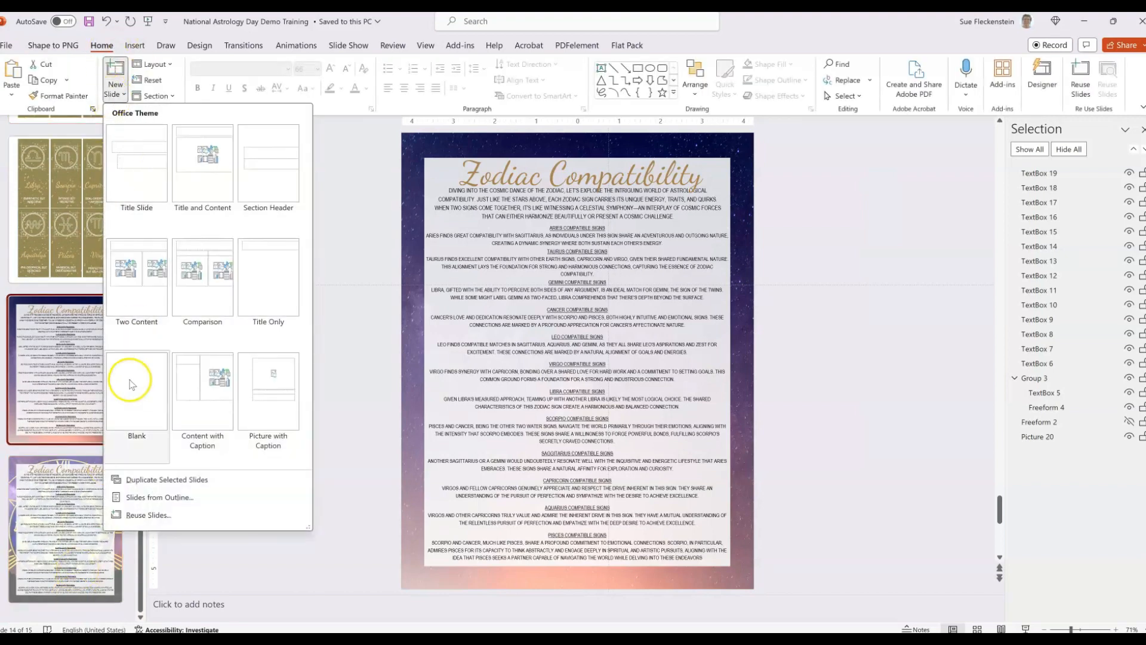
pyautogui.click(132, 384)
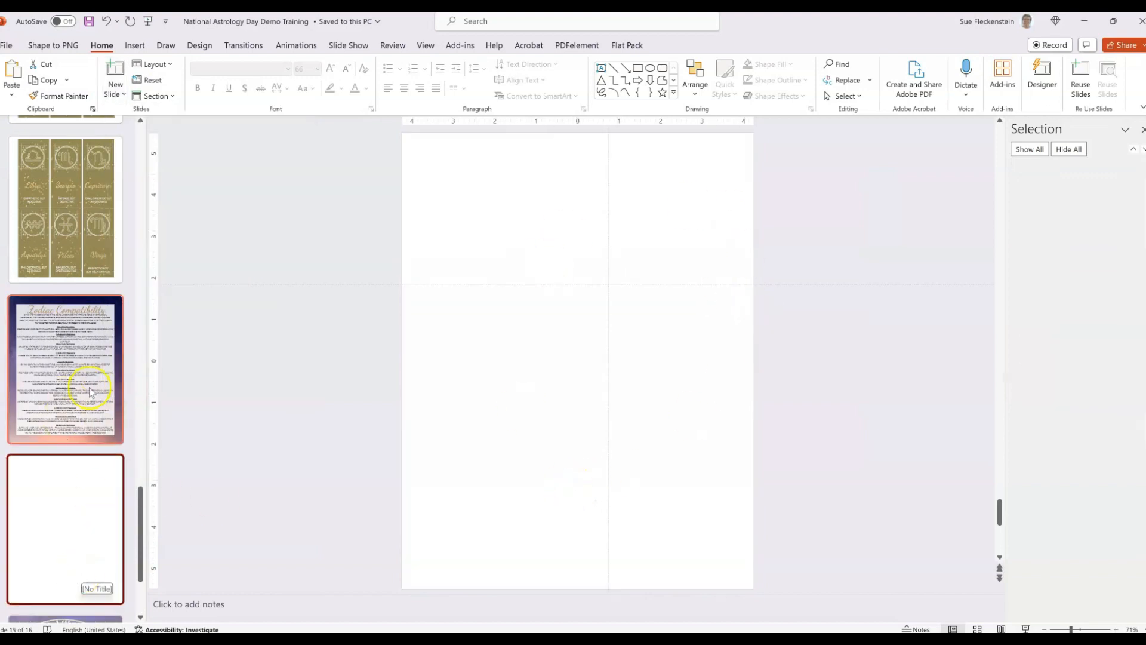
# Step: Delete the blank slide between the two Zodiac Compatibility slides
pyautogui.scroll(-2, 94, 522)
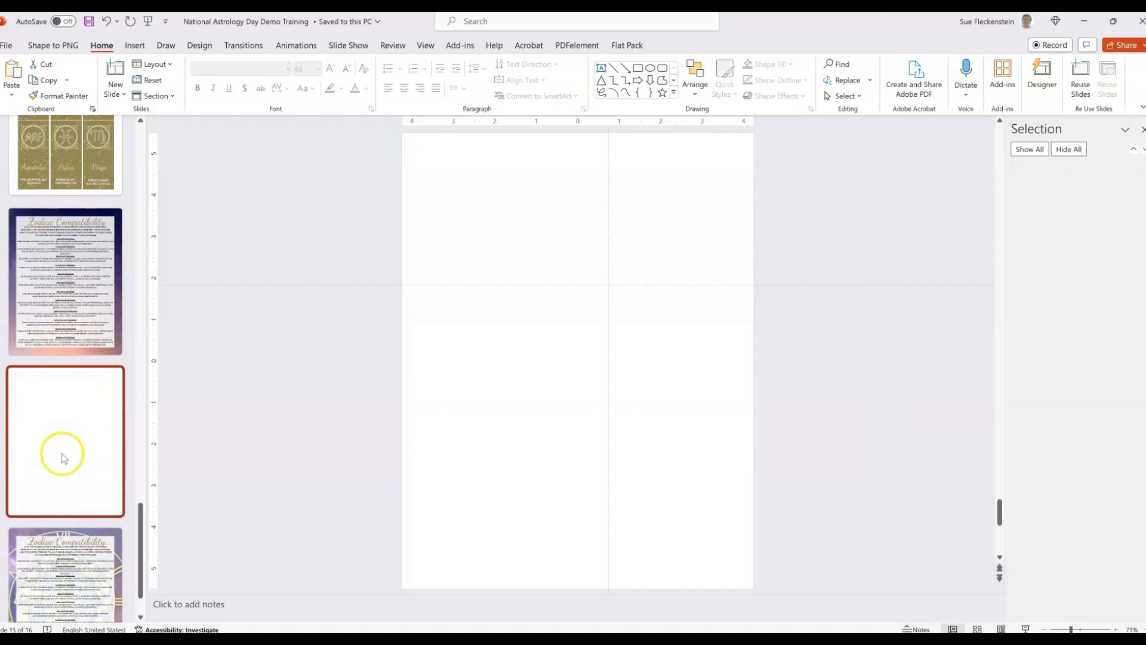
pyautogui.rightClick(60, 421)
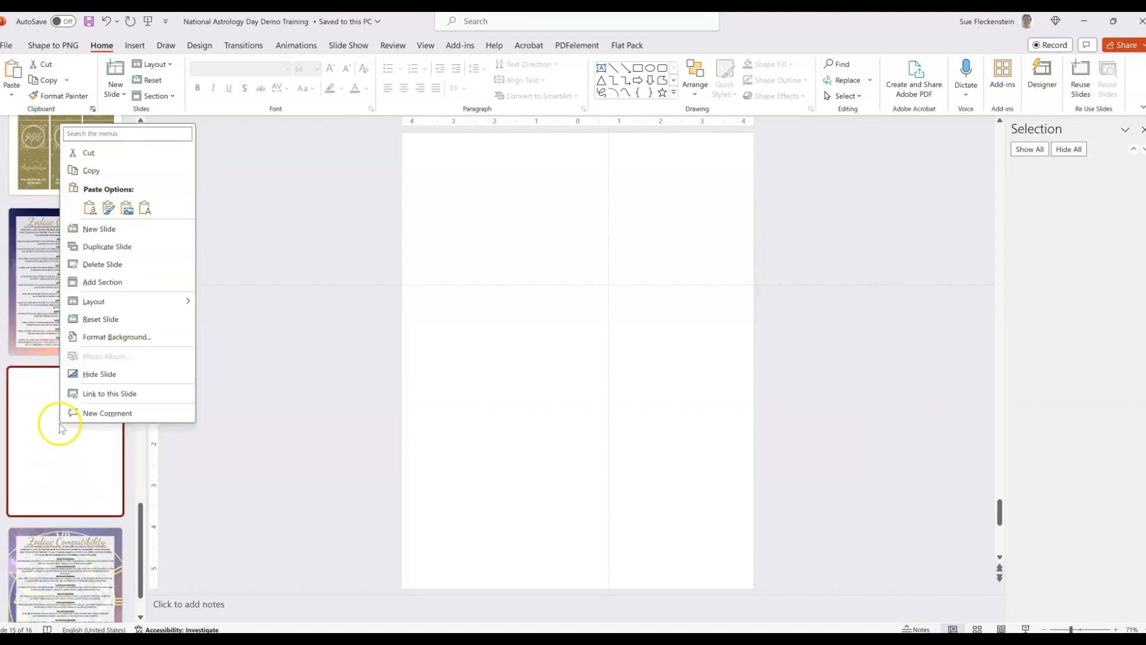
pyautogui.click(104, 264)
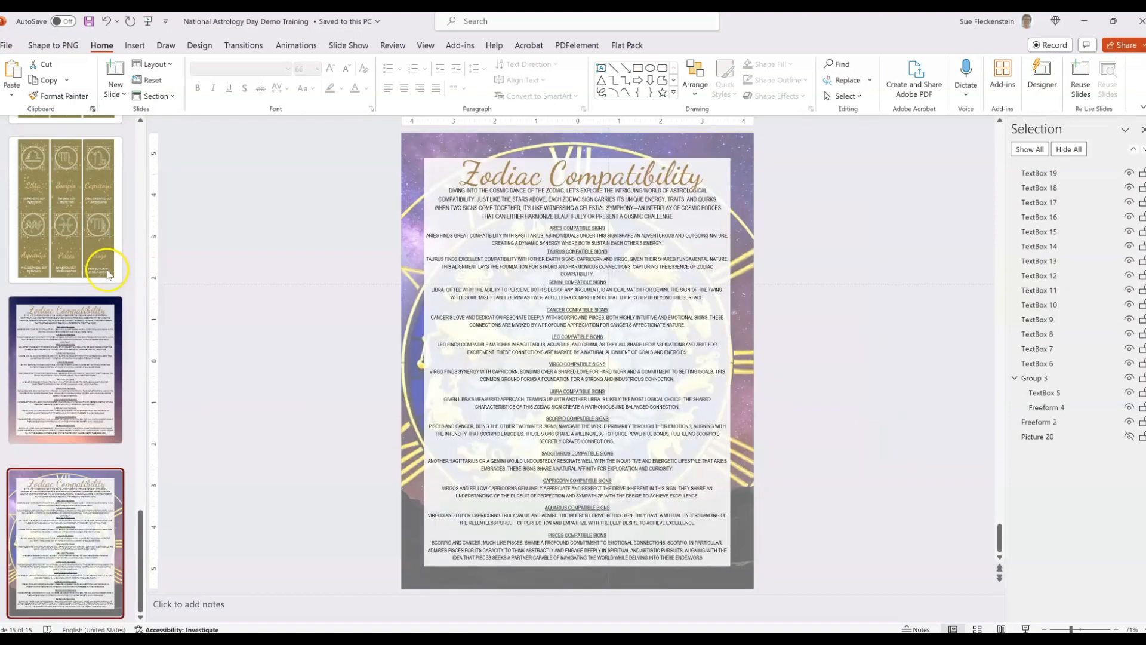
# Step: Switch to the Slide Sorter view and look over all the slides in the presentation
pyautogui.scroll(10, 87, 497)
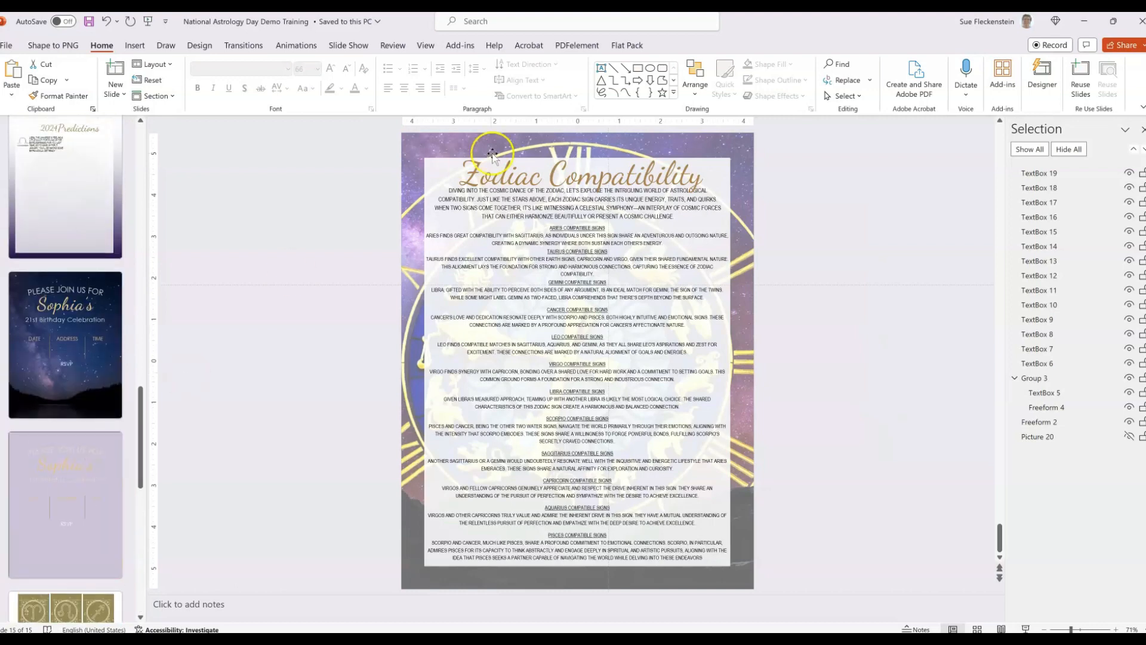
pyautogui.click(425, 47)
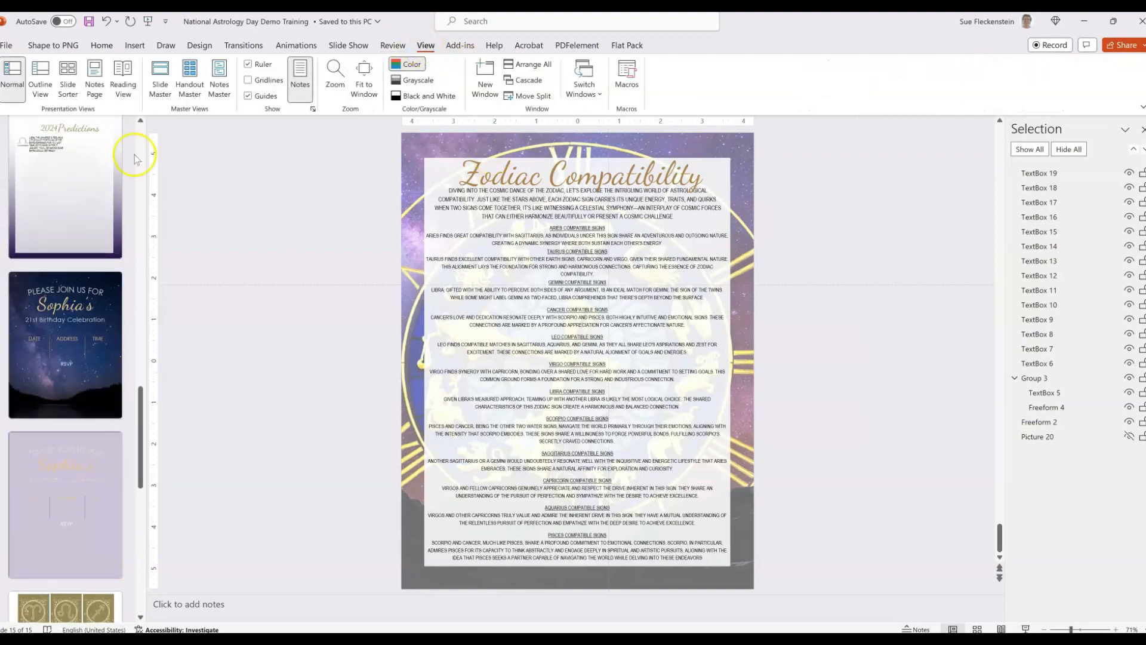
pyautogui.click(69, 89)
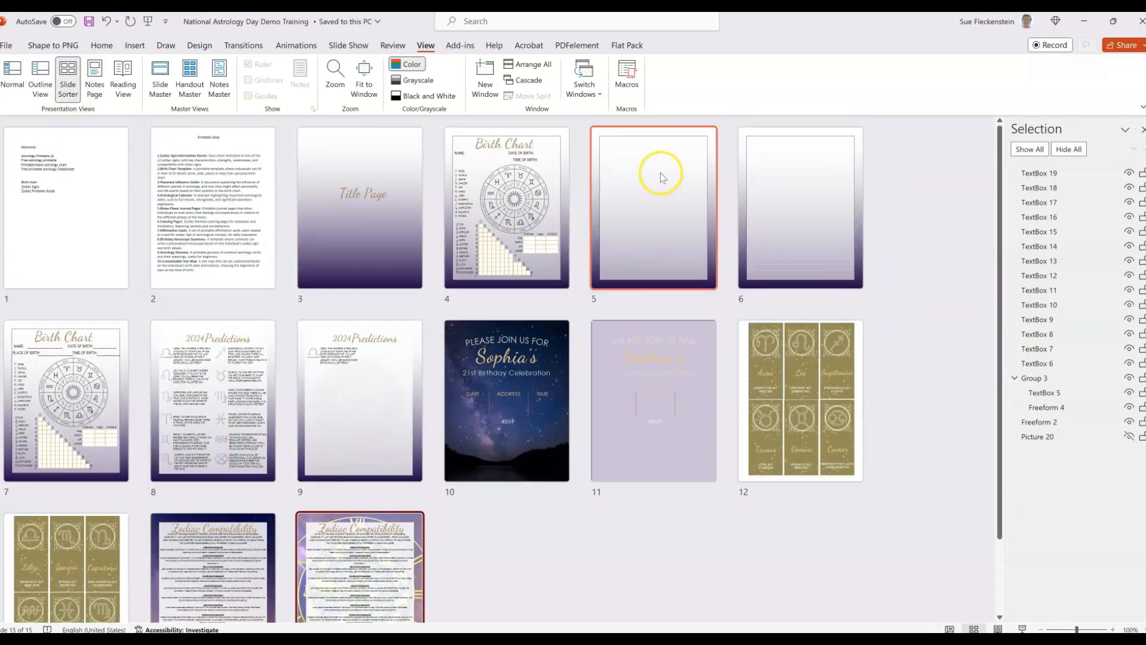
pyautogui.scroll(-3, 817, 191)
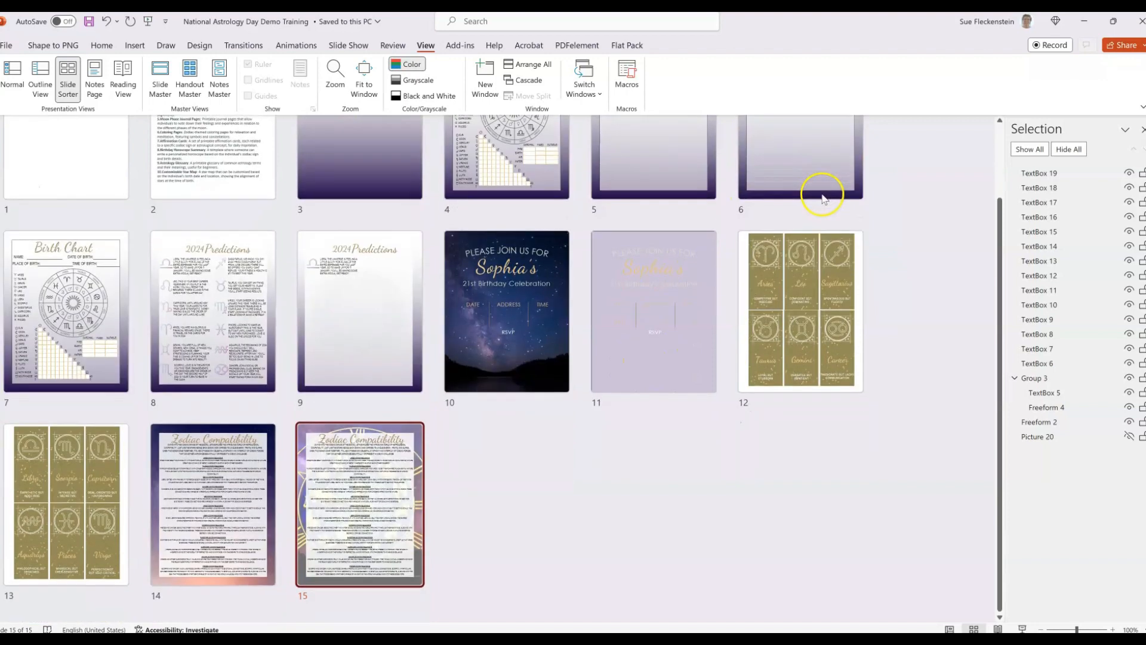